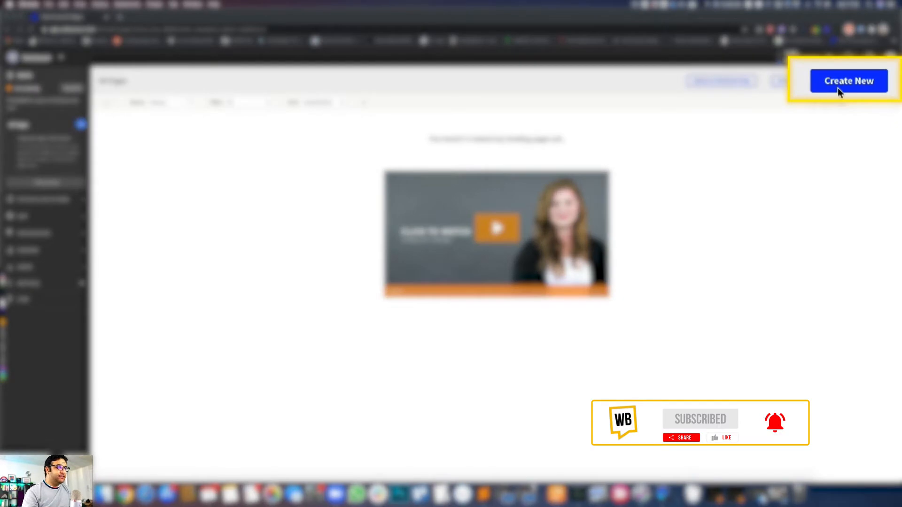
# - Start a new landing page and browse the gallery of available templates
pyautogui.click(872, 83)
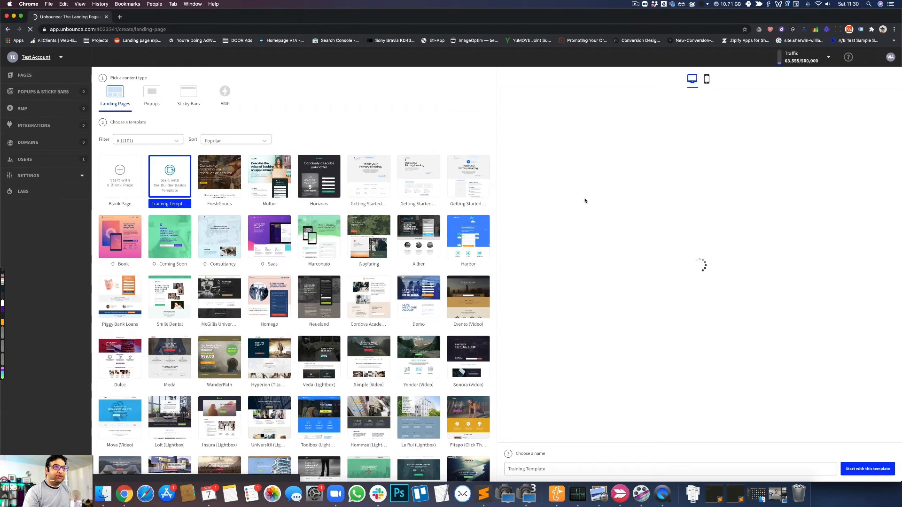
pyautogui.scroll(-15, 267, 293)
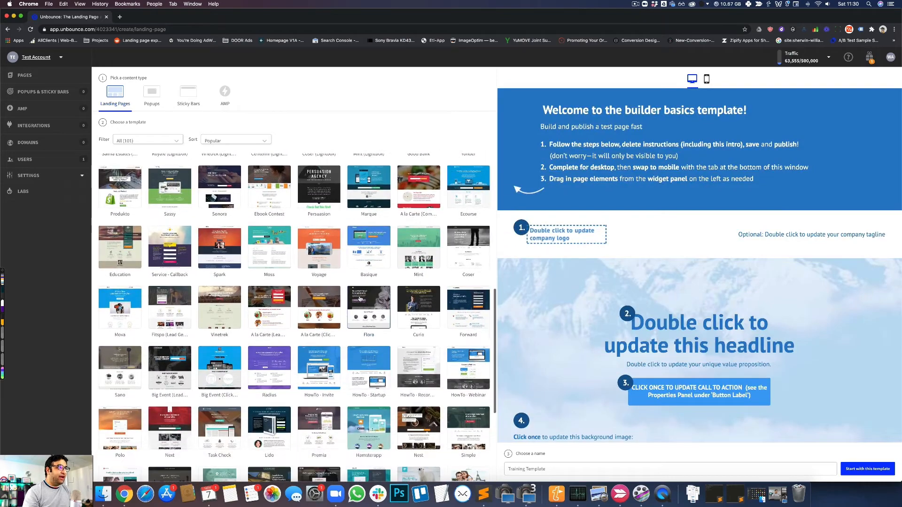
pyautogui.scroll(-5, 267, 292)
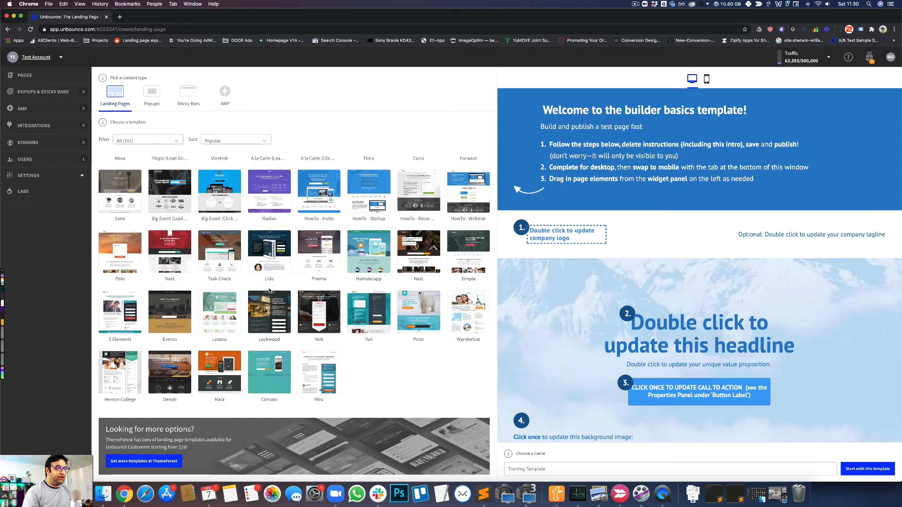
pyautogui.scroll(3, 269, 290)
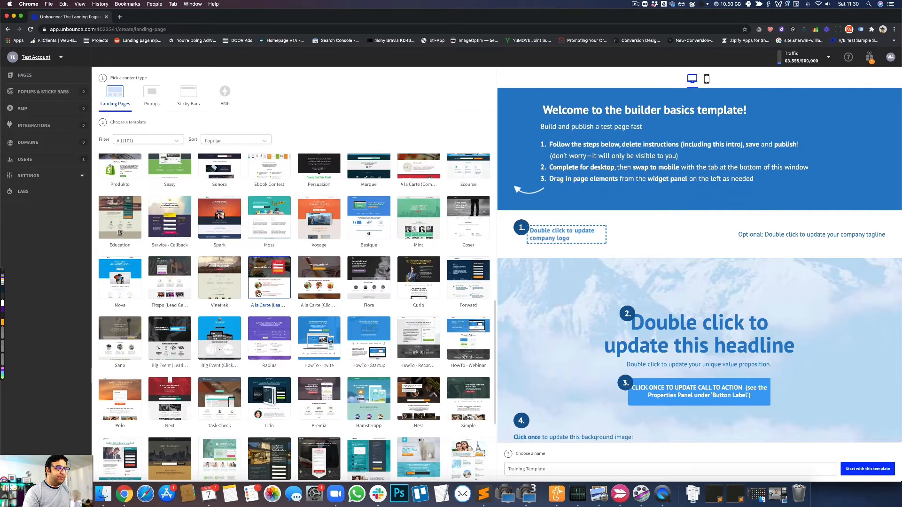
pyautogui.scroll(15, 258, 293)
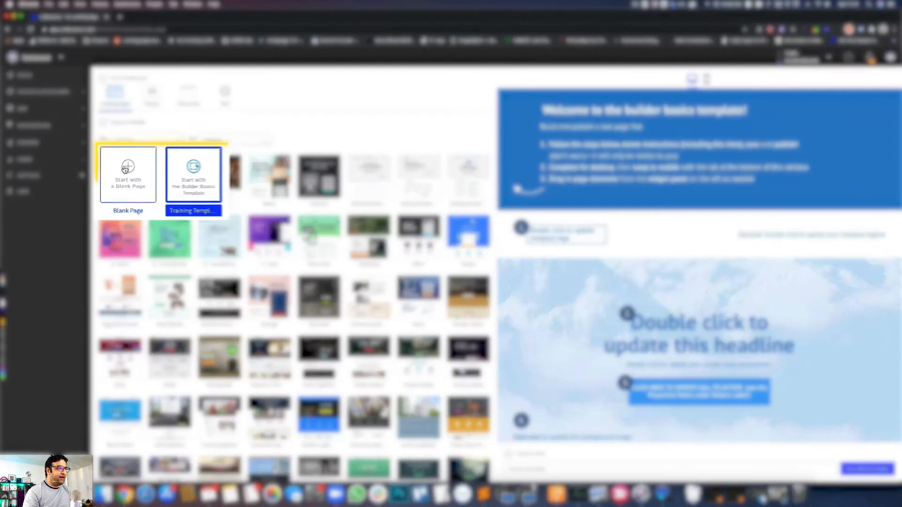
# - Create the page from the Blank Page template with the name "Test Landing page"
pyautogui.click(117, 172)
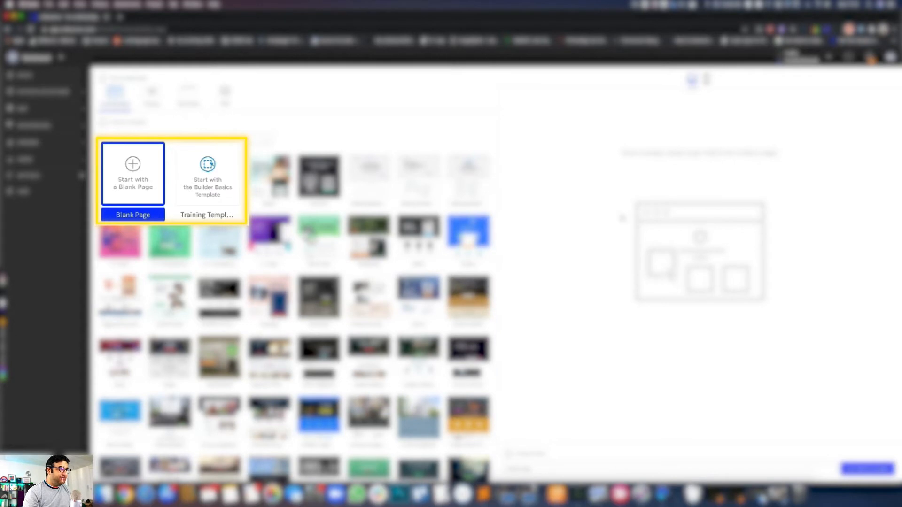
pyautogui.click(519, 465)
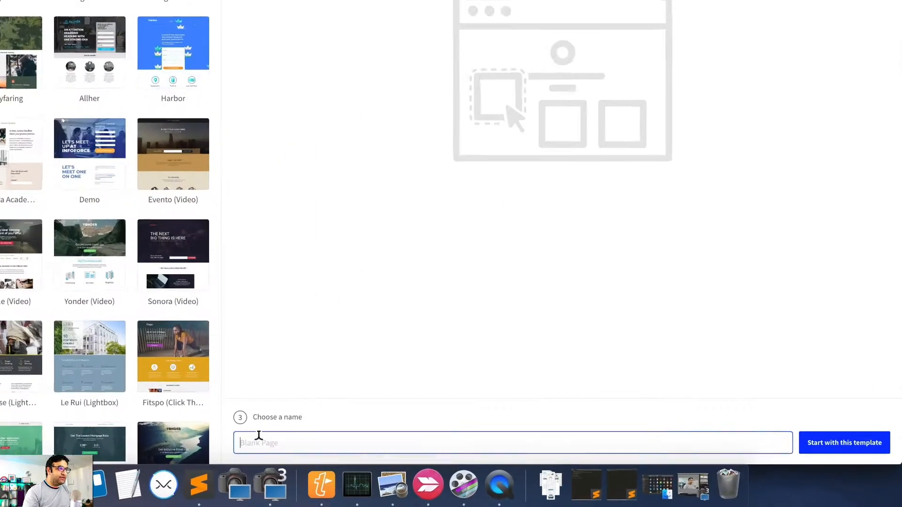
pyautogui.write('Test Landing page')
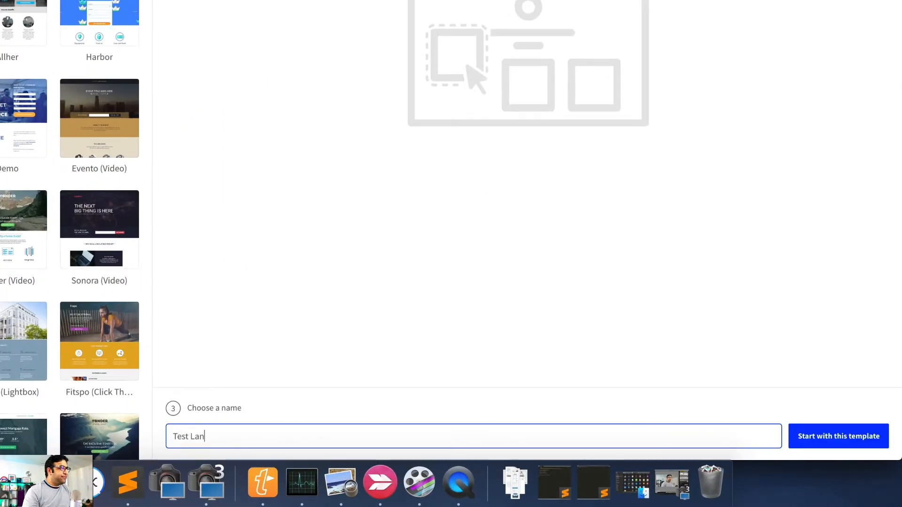
pyautogui.click(859, 442)
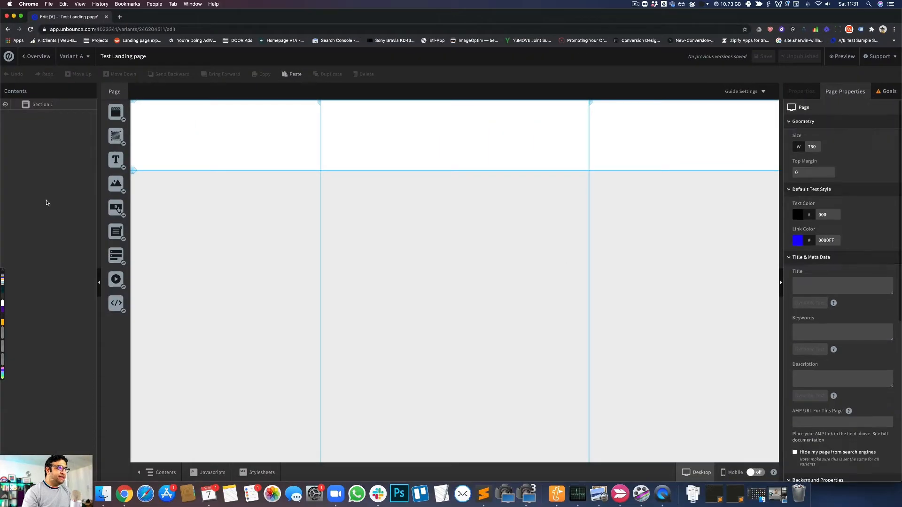
# - Add a text element to the first section and change its style to Heading 1
pyautogui.moveTo(116, 160); pyautogui.dragTo(365, 146)
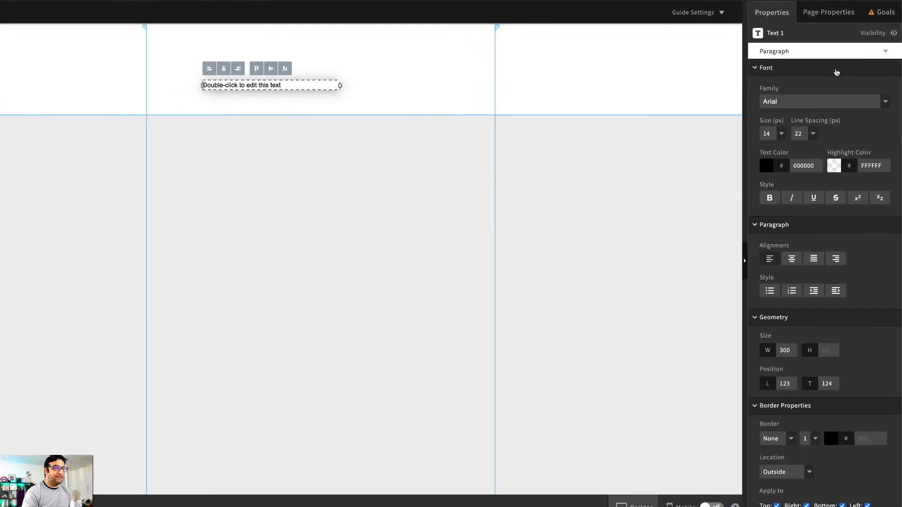
pyautogui.scroll(-3, 848, 137)
pyautogui.scroll(-3, 836, 72)
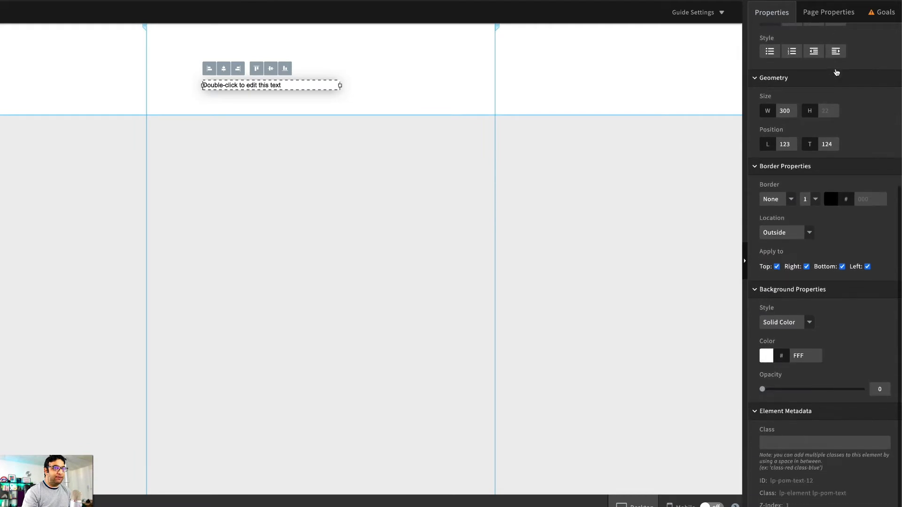
pyautogui.scroll(5, 836, 71)
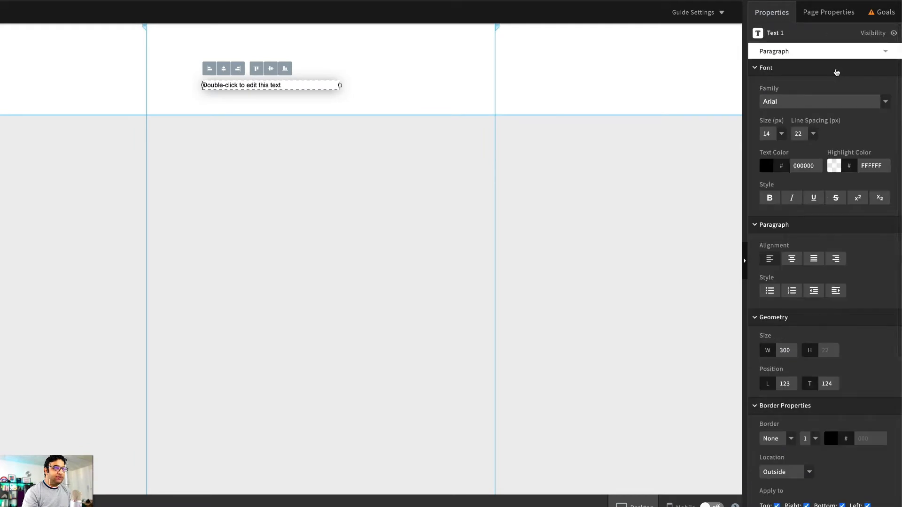
pyautogui.click(824, 57)
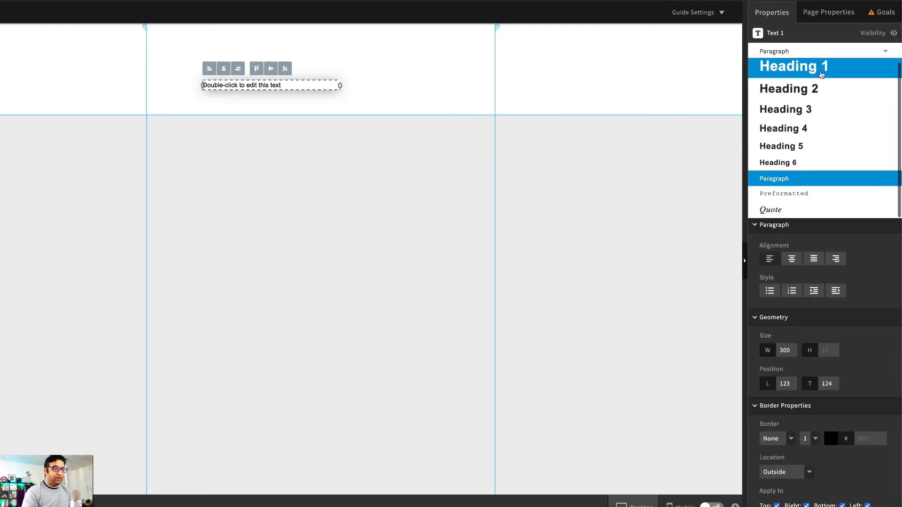
pyautogui.click(821, 71)
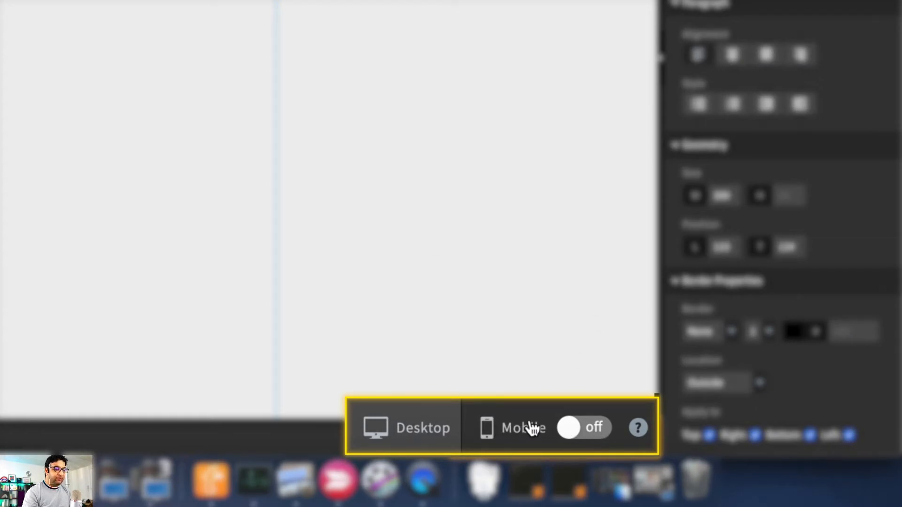
# - Enable the page's mobile version, check the heading's placement in the mobile layout, and return to the desktop layout
pyautogui.click(590, 434)
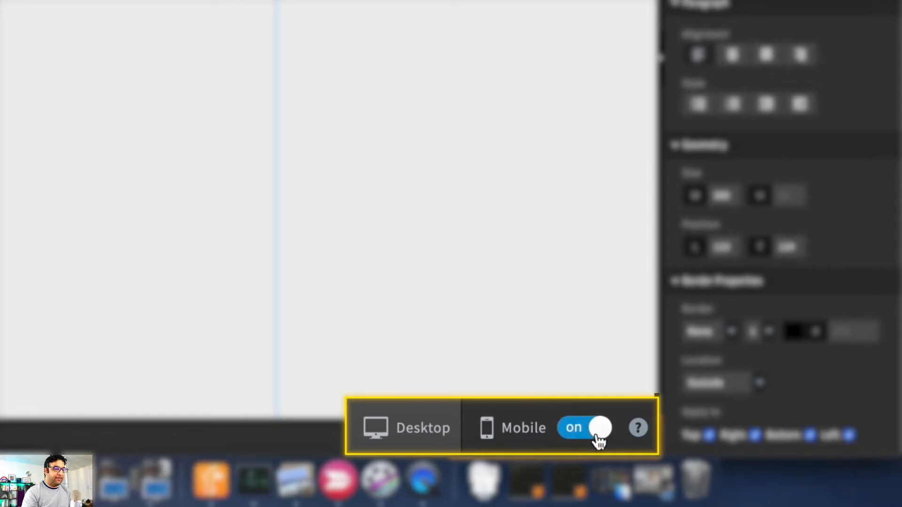
pyautogui.click(508, 436)
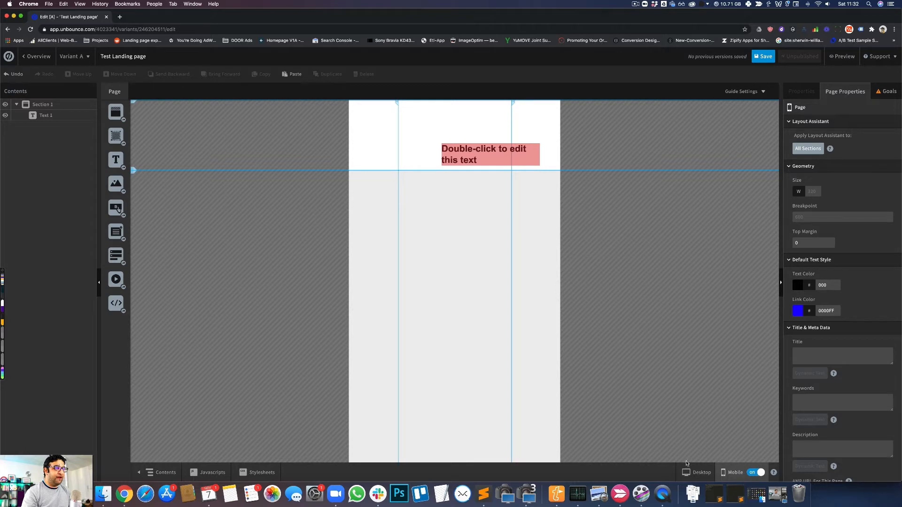
pyautogui.click(694, 475)
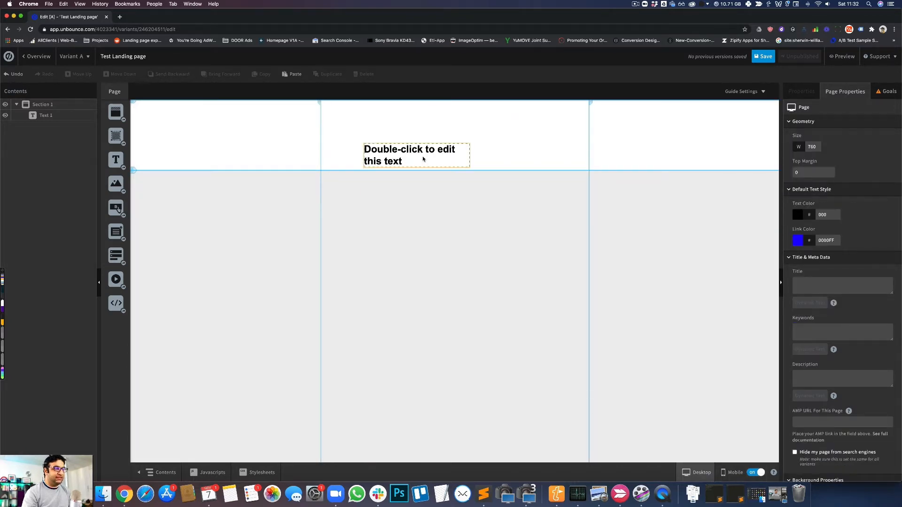
# - Move the heading up and left in the desktop layout, and shift it slightly left inside the content column in the mobile layout
pyautogui.moveTo(425, 160); pyautogui.dragTo(378, 144)
pyautogui.click(640, 225)
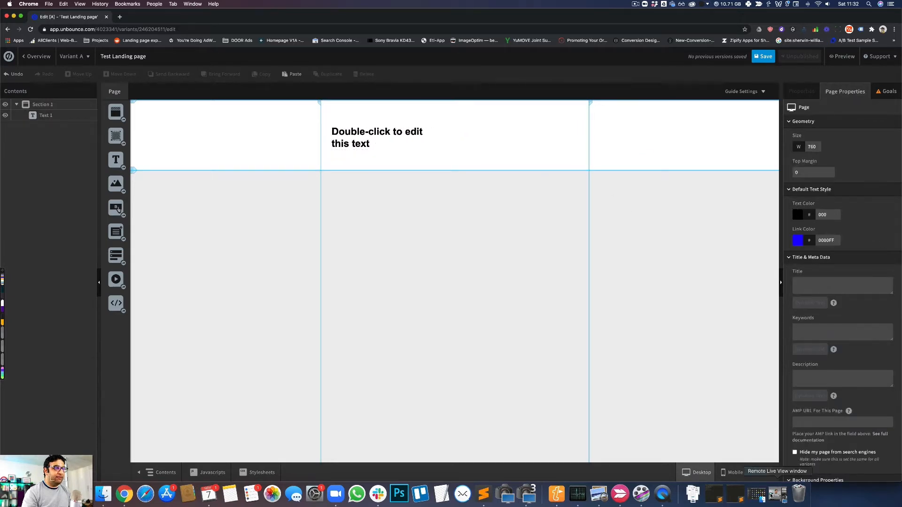
pyautogui.click(723, 471)
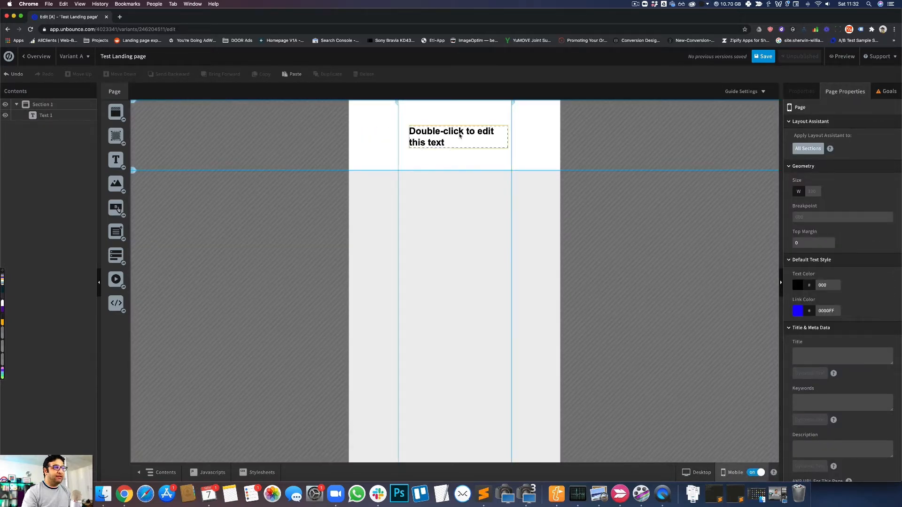
pyautogui.moveTo(460, 136); pyautogui.dragTo(433, 137)
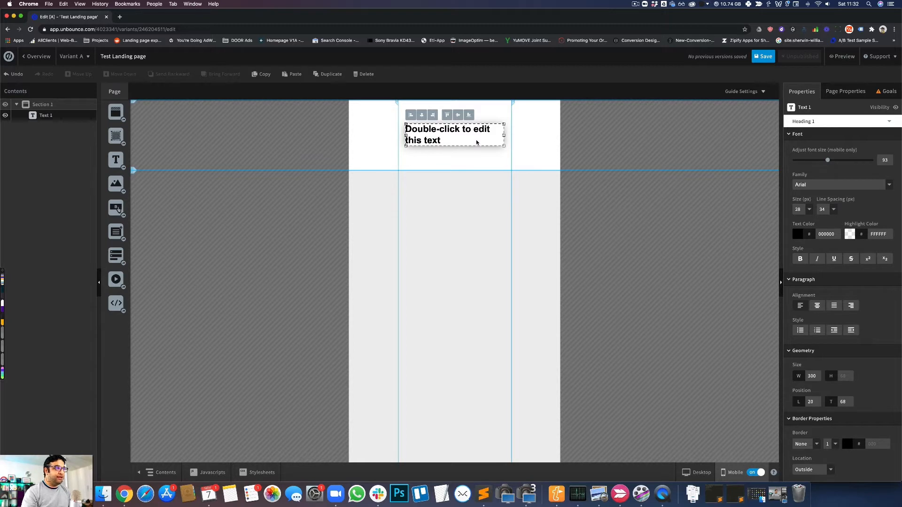
pyautogui.click(541, 172)
# - In the desktop layout, add a new section below the first one and stretch its height to about 349 px
pyautogui.click(698, 472)
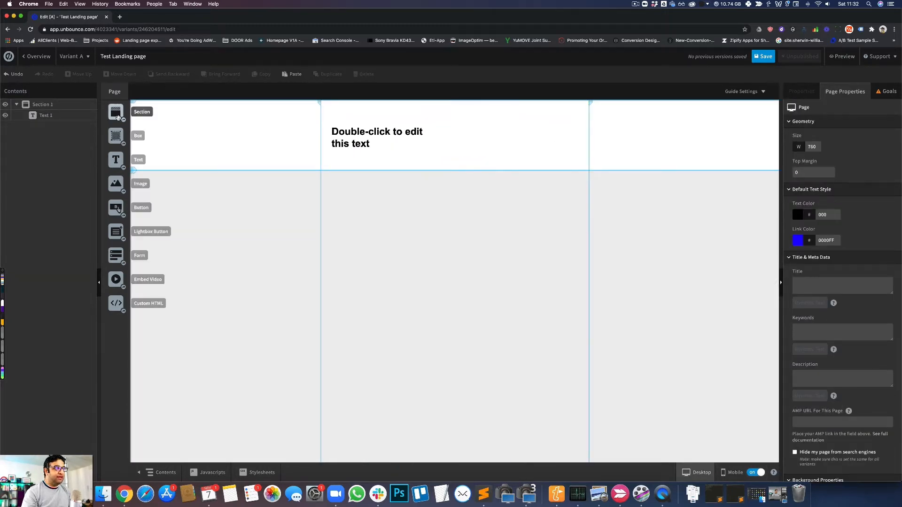
pyautogui.moveTo(121, 119); pyautogui.dragTo(372, 177)
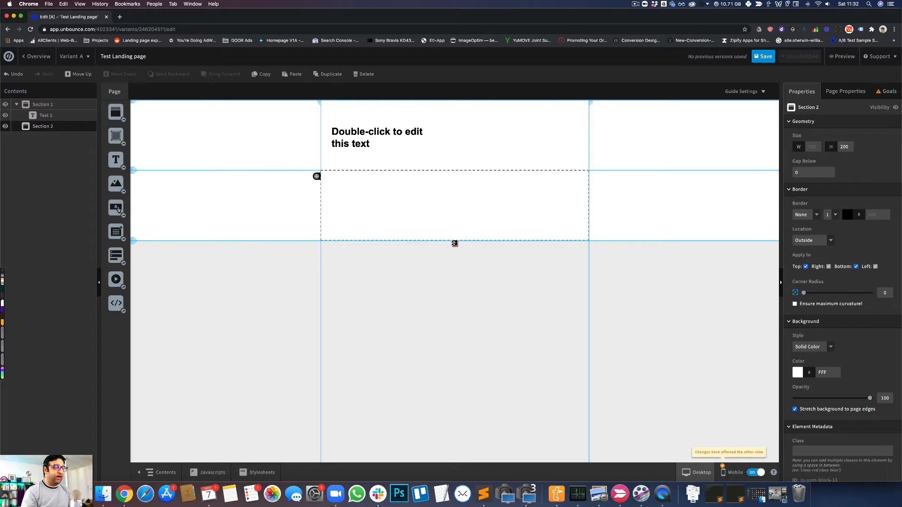
pyautogui.moveTo(452, 243); pyautogui.dragTo(442, 294)
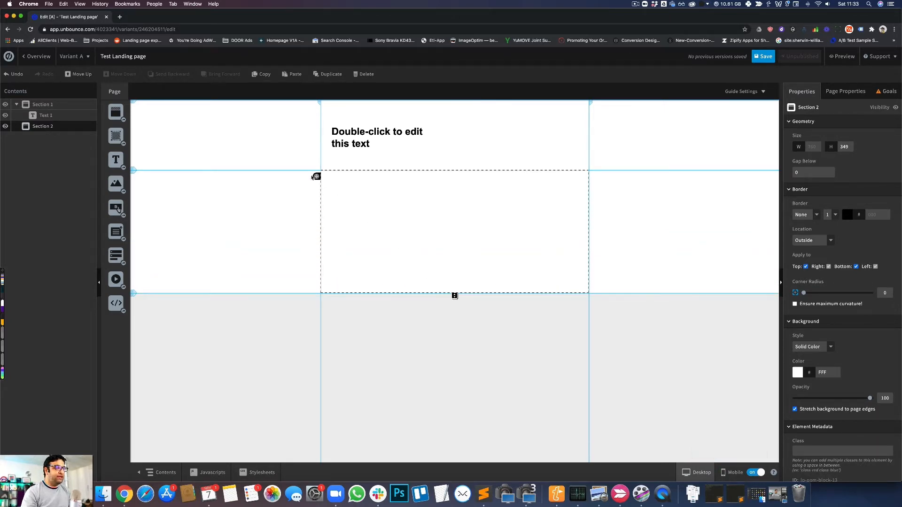
pyautogui.moveTo(316, 176)
pyautogui.mouseDown()
pyautogui.moveTo(314, 216)
pyautogui.moveTo(319, 176)
pyautogui.mouseUp()
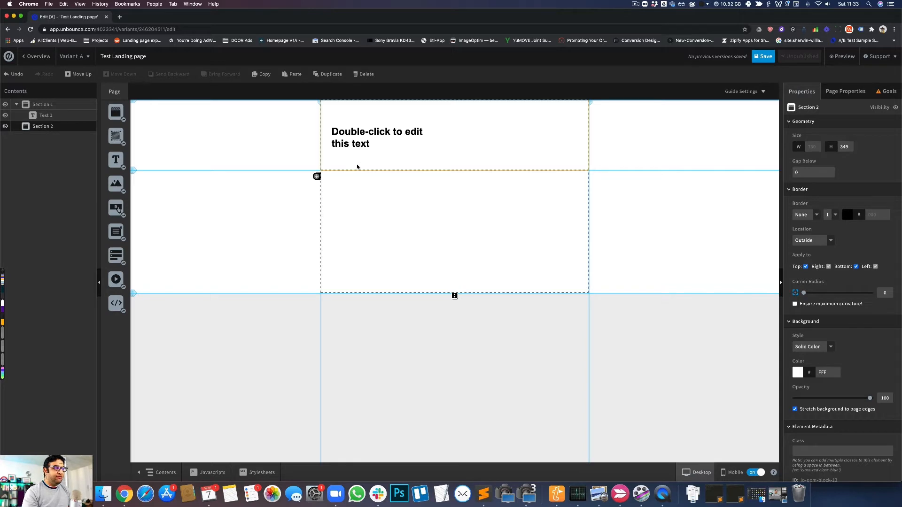
# - Hide Section 2 in the mobile layout and show it again, comparing with the desktop layout in between
pyautogui.click(733, 472)
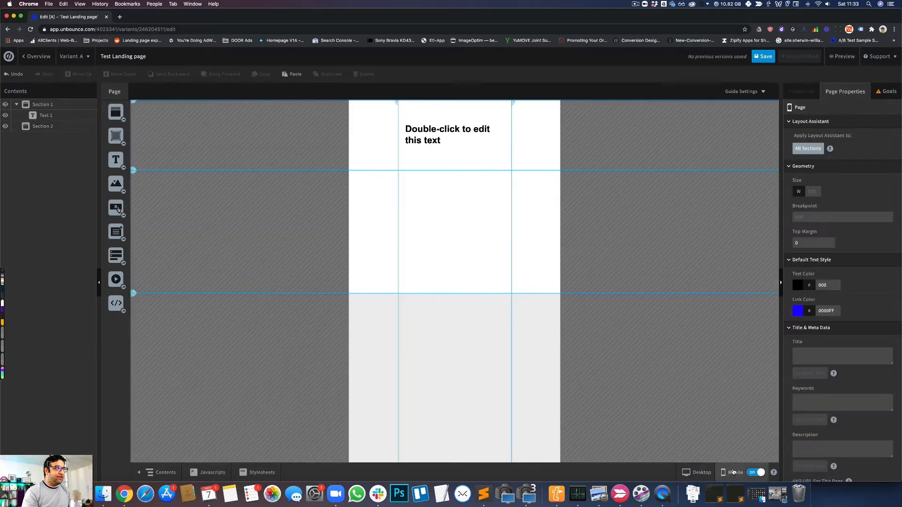
pyautogui.click(243, 221)
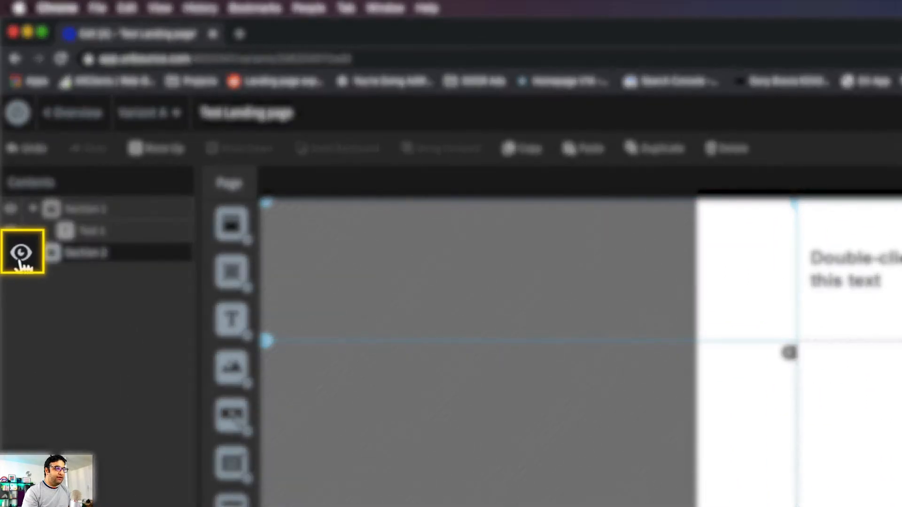
pyautogui.click(21, 255)
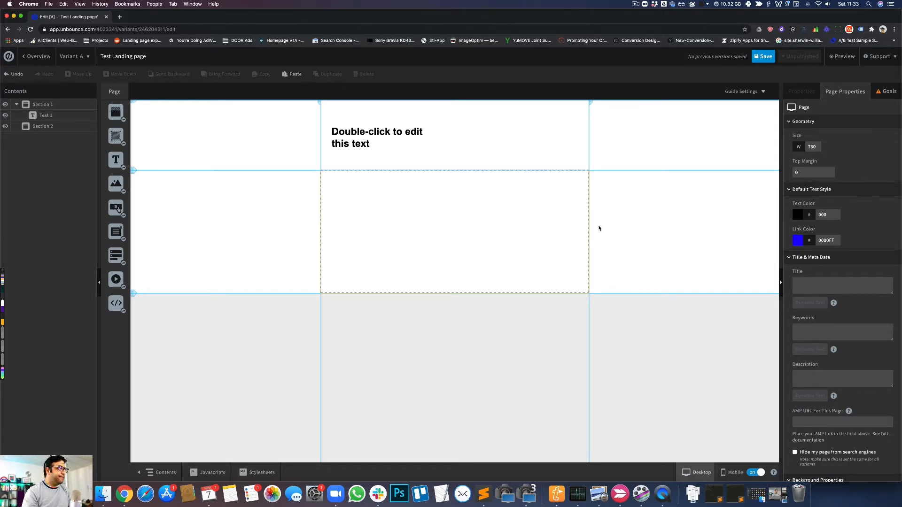
pyautogui.click(733, 472)
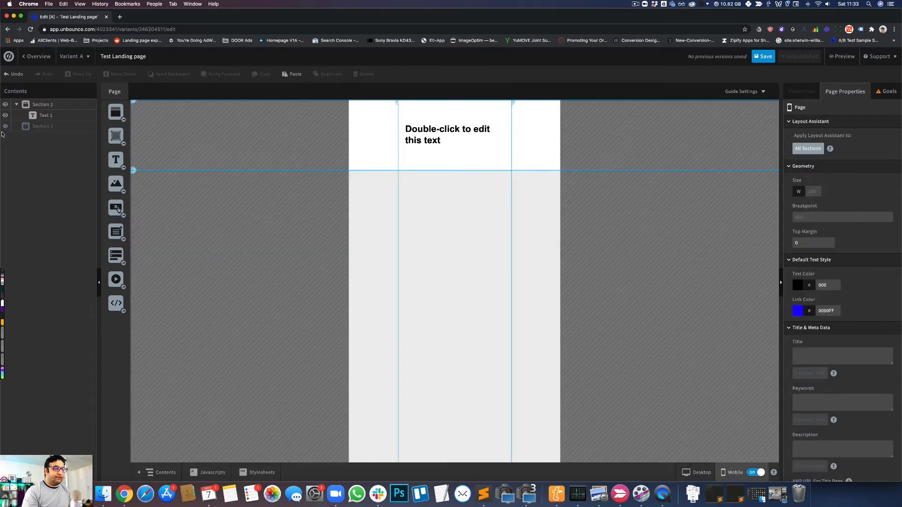
pyautogui.click(222, 170)
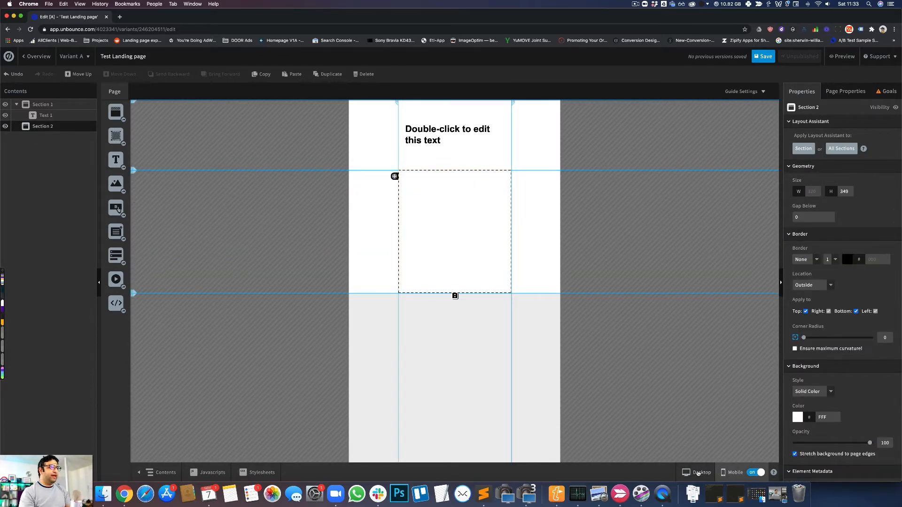
pyautogui.click(698, 473)
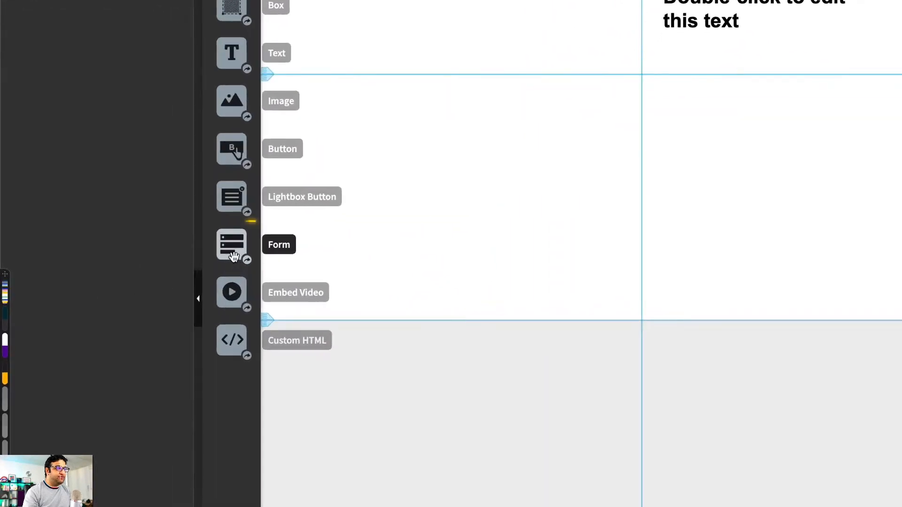
# - Add a form to the page with the predefined fields First Name, Last Name, Phone Number and Email
pyautogui.moveTo(234, 255); pyautogui.dragTo(901, 135)
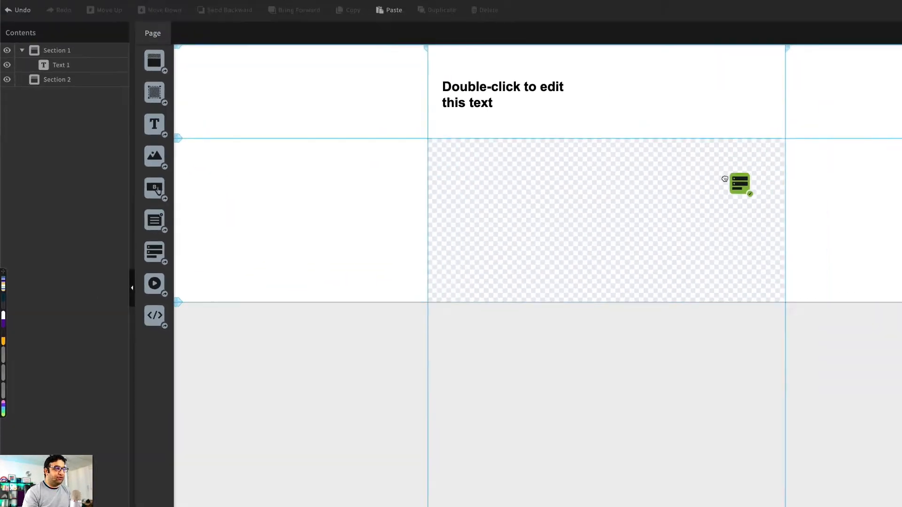
pyautogui.moveTo(725, 179); pyautogui.dragTo(726, 183)
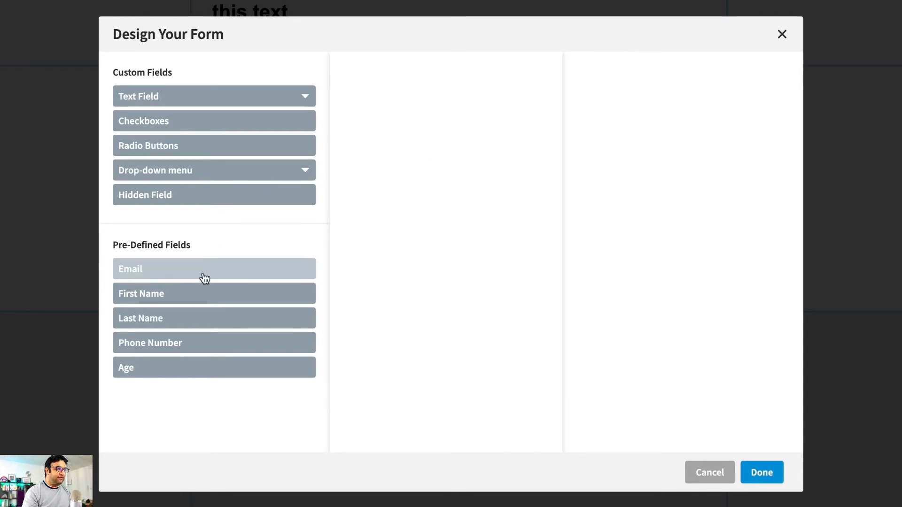
pyautogui.click(193, 300)
pyautogui.click(195, 323)
pyautogui.click(195, 350)
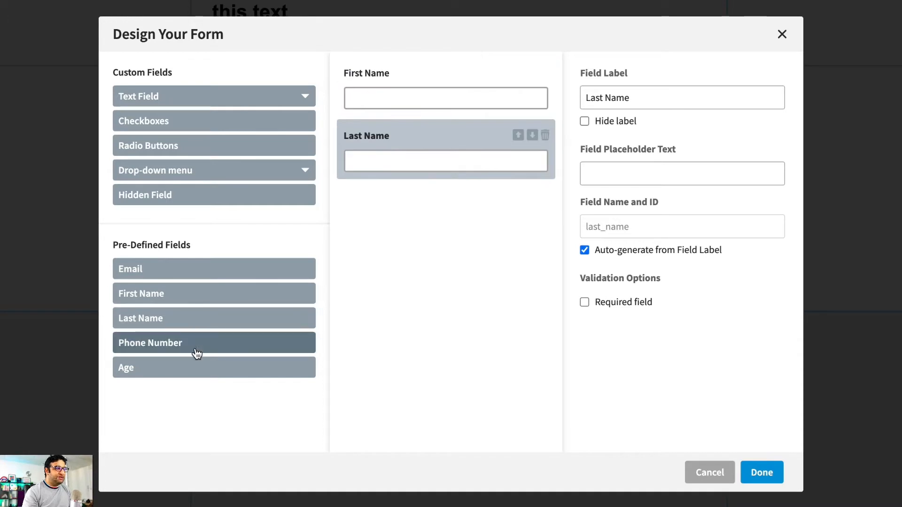
pyautogui.click(209, 276)
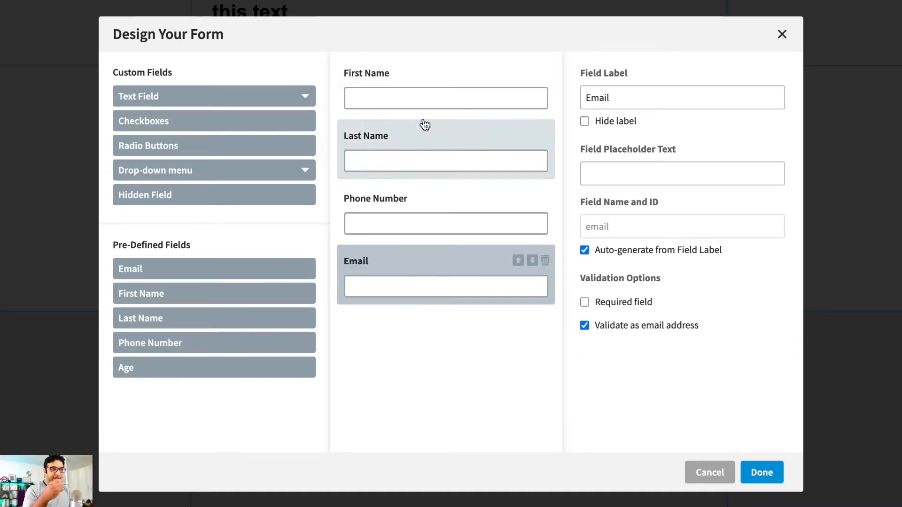
# - Turn off auto-generation of the field name and ID for the form's First Name field
pyautogui.click(412, 83)
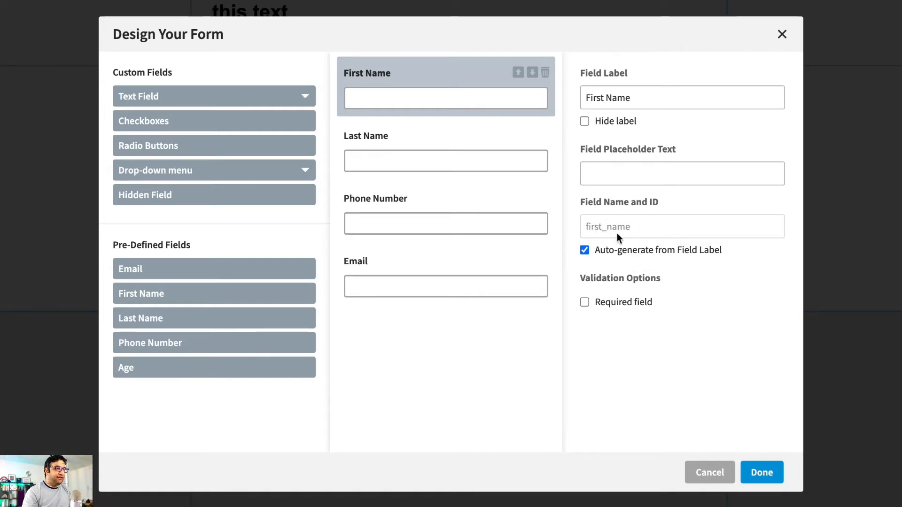
pyautogui.click(586, 251)
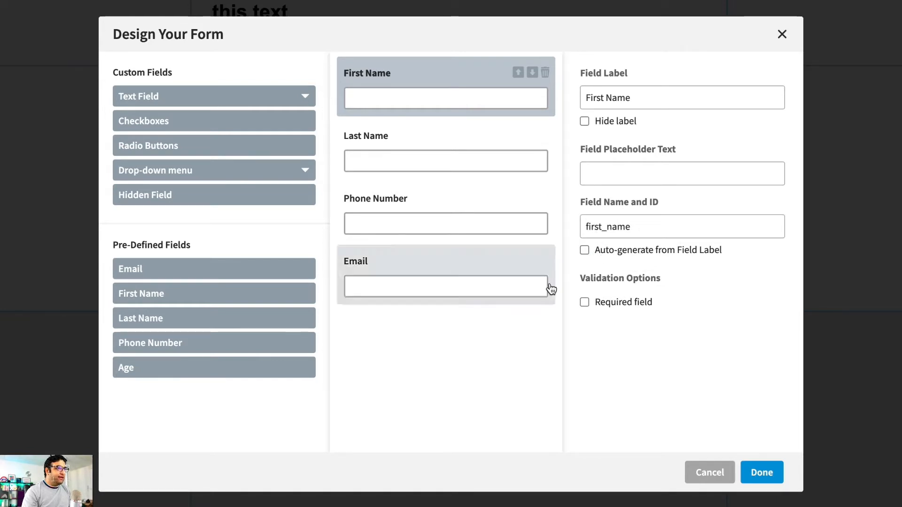
# - Turn auto-generation of the First Name field's name and ID back on, and accept the form with that field left optional
pyautogui.click(585, 250)
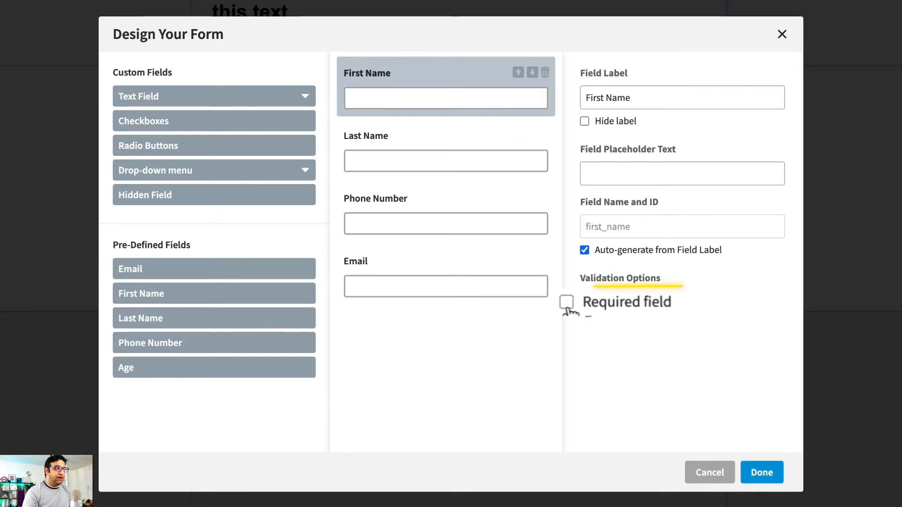
pyautogui.click(597, 303)
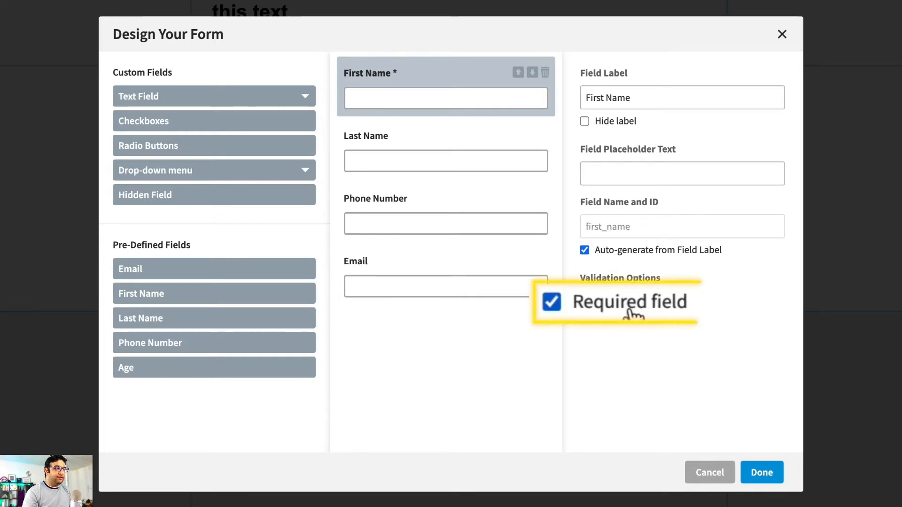
pyautogui.click(552, 303)
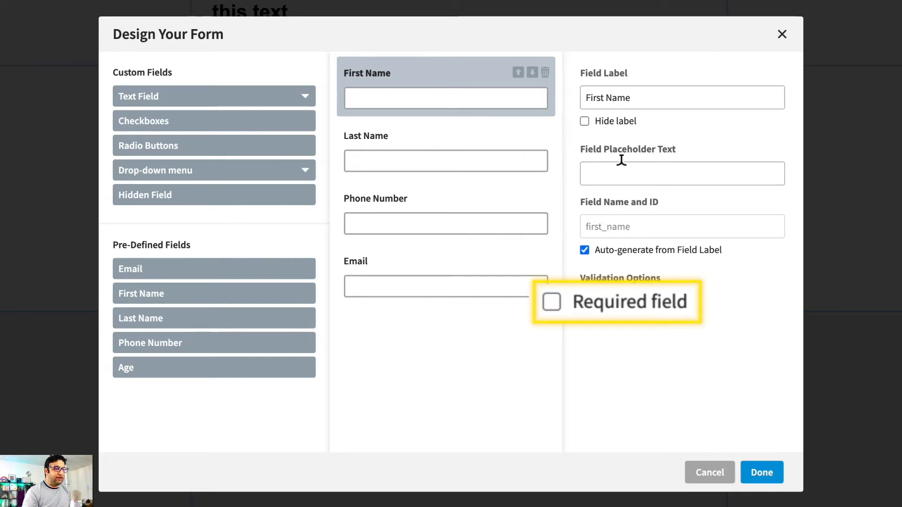
pyautogui.click(762, 473)
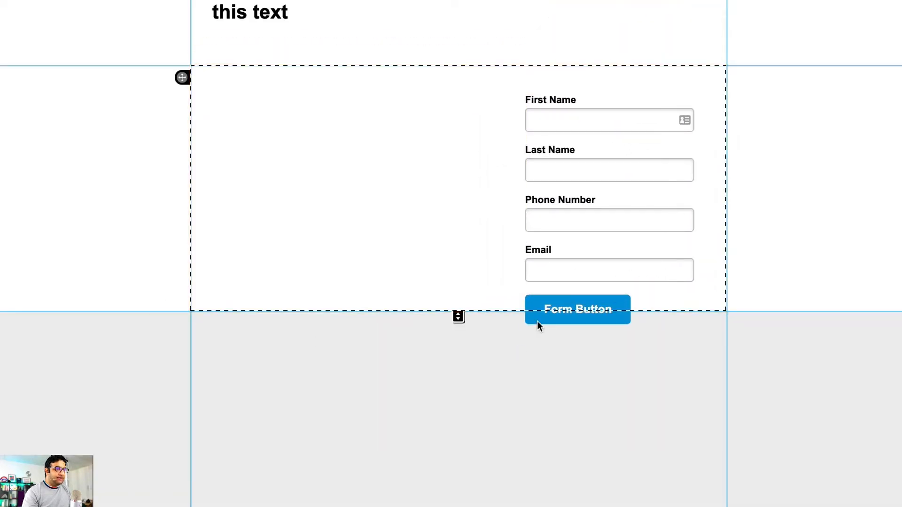
# - Stretch the second section's height to enclose the form button and shift the form slightly down
pyautogui.moveTo(458, 316); pyautogui.dragTo(467, 401)
pyautogui.moveTo(608, 229)
pyautogui.mouseDown()
pyautogui.moveTo(342, 226)
pyautogui.moveTo(594, 252)
pyautogui.moveTo(363, 240)
pyautogui.moveTo(628, 290)
pyautogui.moveTo(628, 250)
pyautogui.moveTo(612, 242)
pyautogui.mouseUp()
pyautogui.click(437, 187)
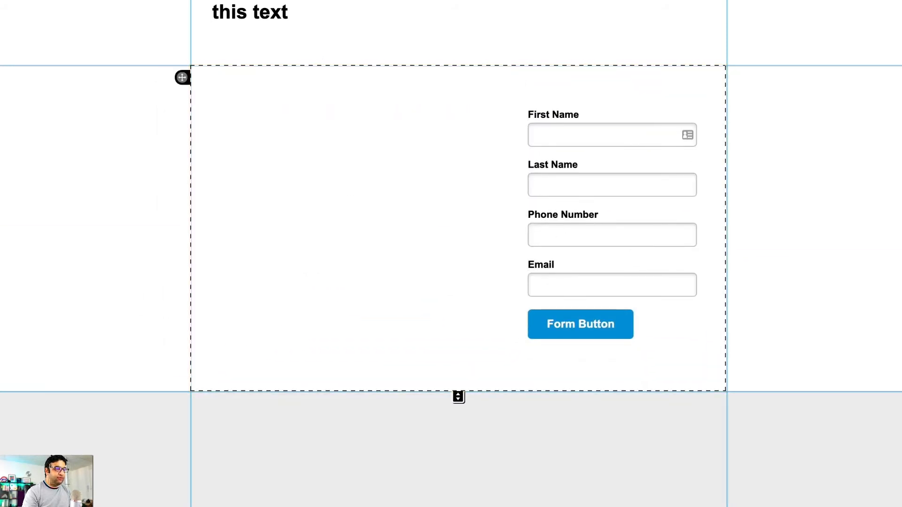
# - Stretch the first section's height to about 455 px and move the form into it beside the heading
pyautogui.moveTo(459, 65); pyautogui.dragTo(458, 217)
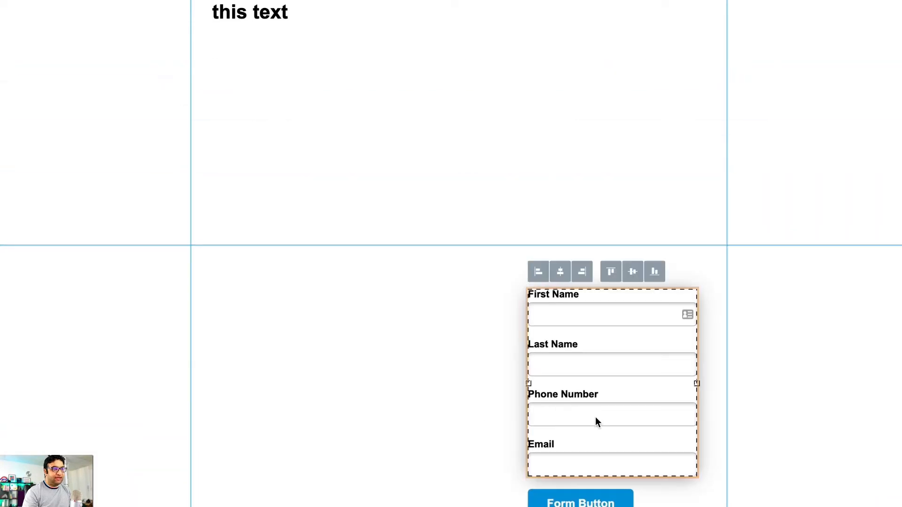
pyautogui.moveTo(596, 421); pyautogui.dragTo(593, 102)
pyautogui.click(791, 116)
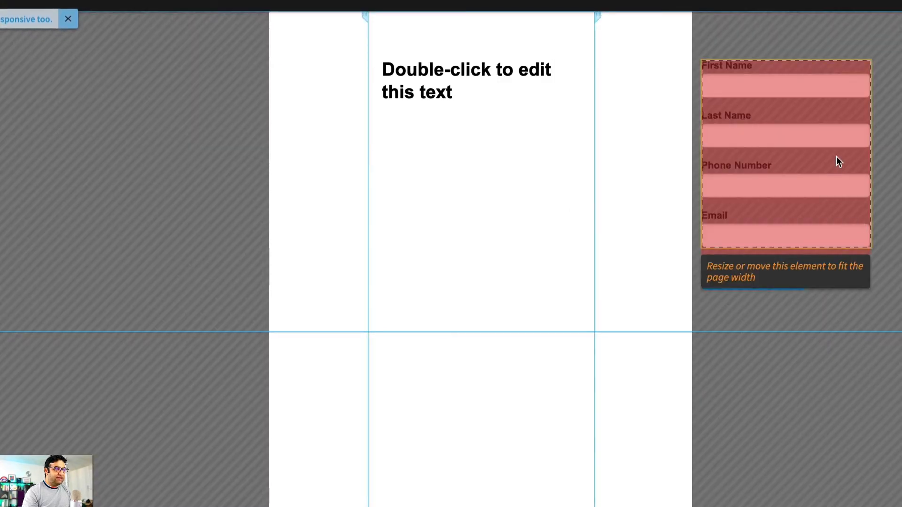
# - In the mobile layout, move the form below the heading and stretch the first section's height to contain the form button
pyautogui.moveTo(765, 157); pyautogui.dragTo(503, 187)
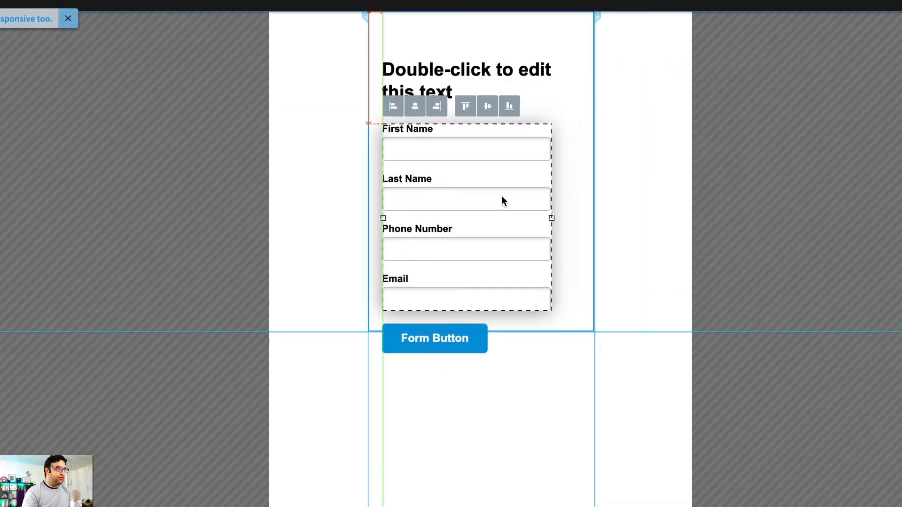
pyautogui.click(867, 255)
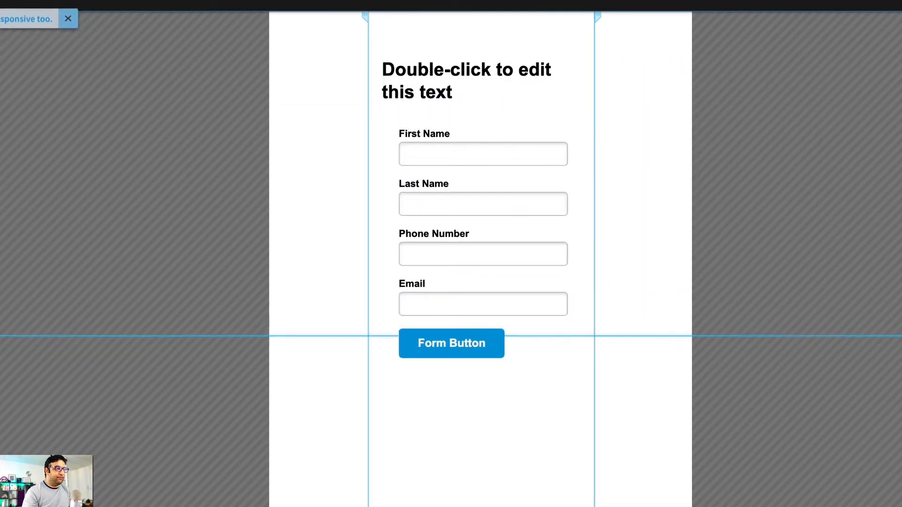
pyautogui.click(531, 197)
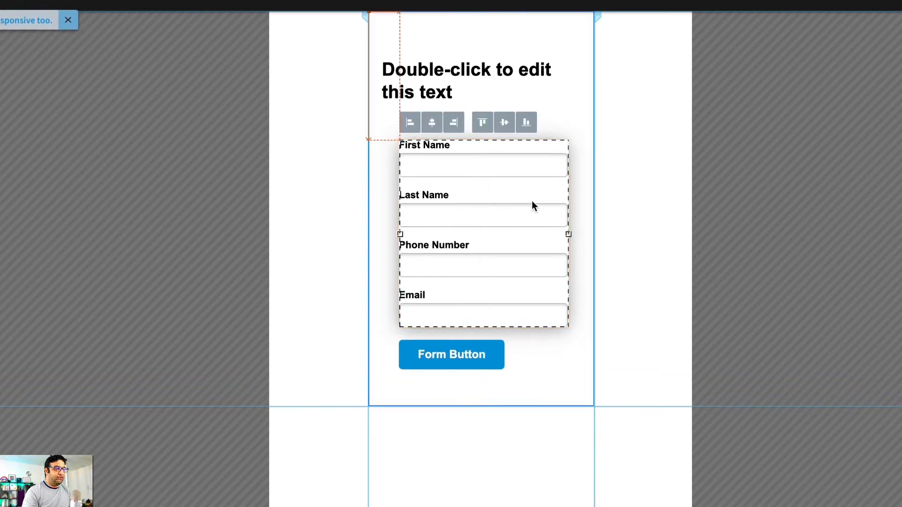
pyautogui.click(790, 206)
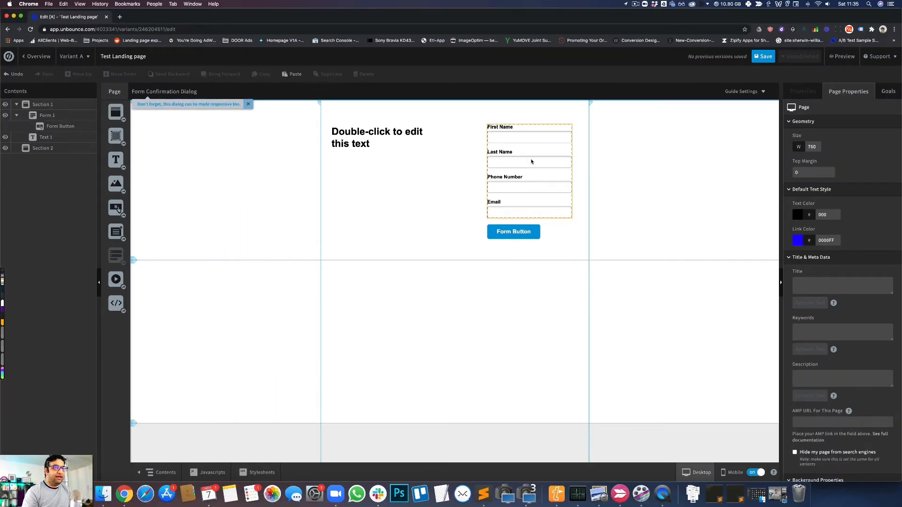
# - In the desktop layout, examine the form's properties and its field editor without changing anything
pyautogui.click(539, 161)
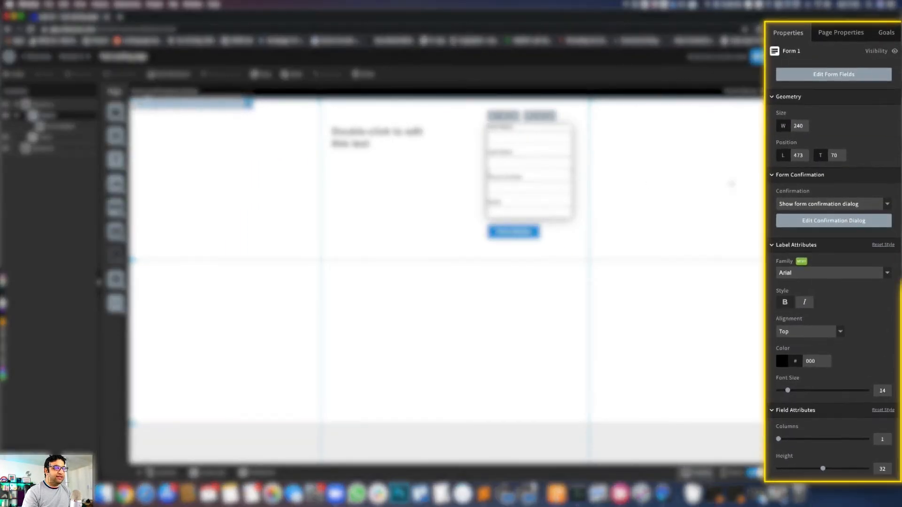
pyautogui.scroll(-2, 809, 248)
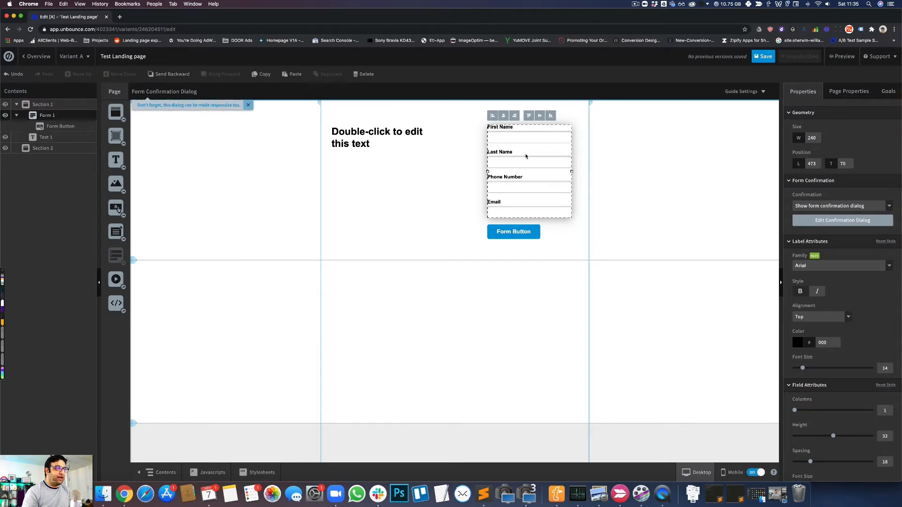
pyautogui.click(679, 158)
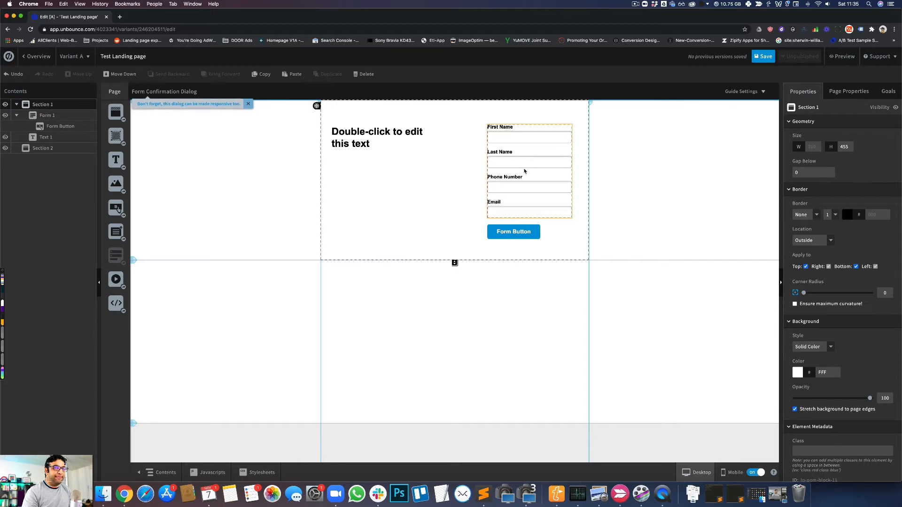
pyautogui.click(524, 171)
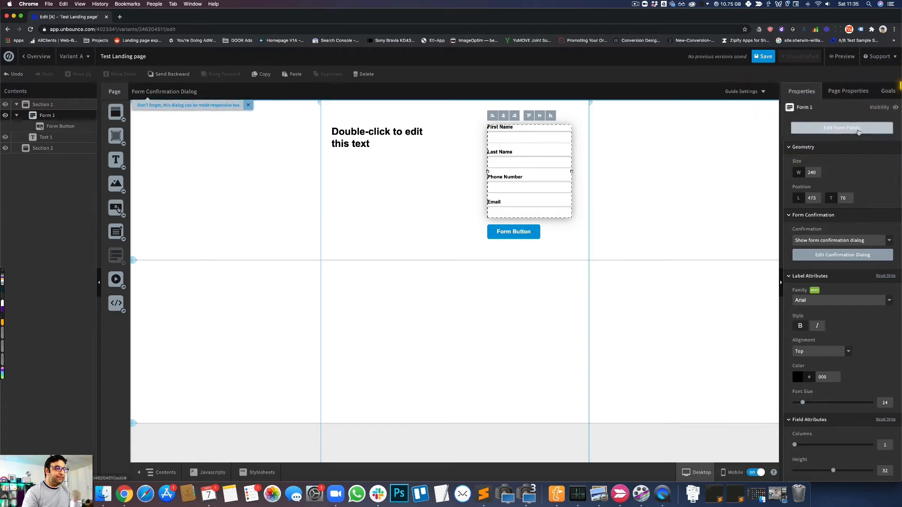
pyautogui.doubleClick(537, 173)
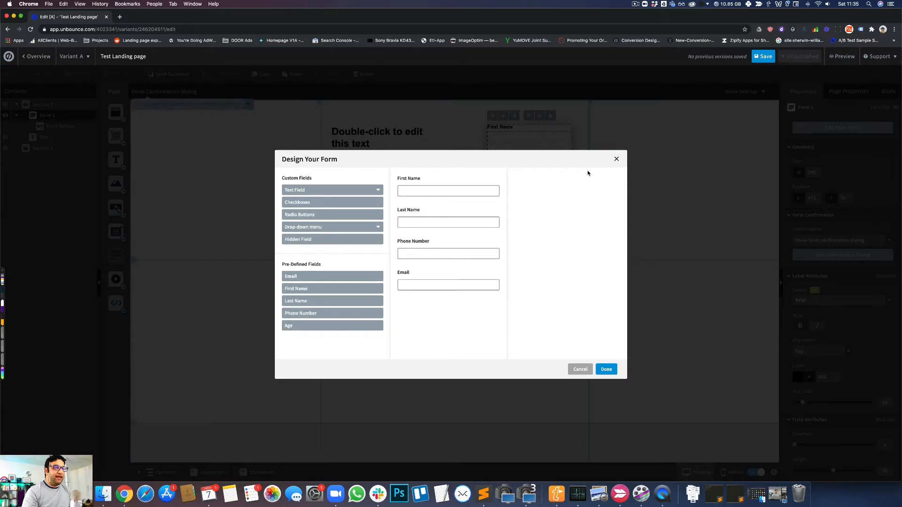
pyautogui.click(616, 160)
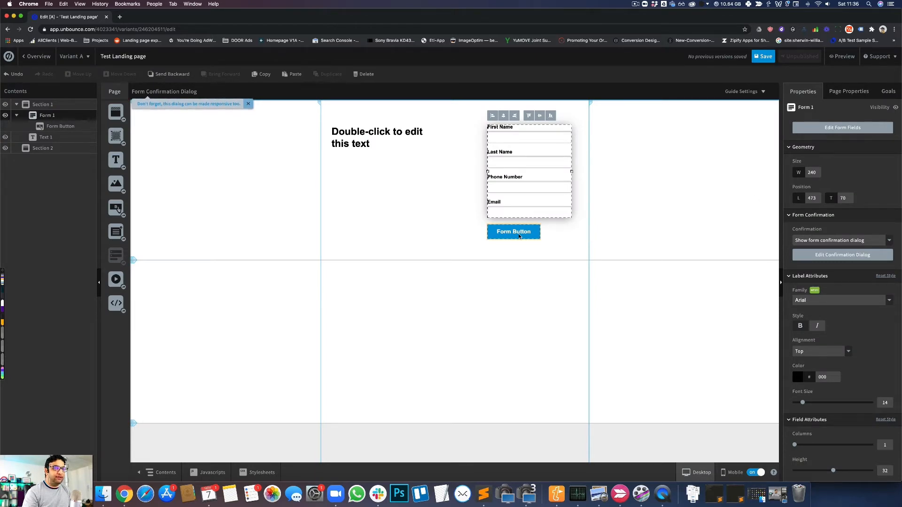
# - Set the form button's label to "Get Free PDF"
pyautogui.click(513, 236)
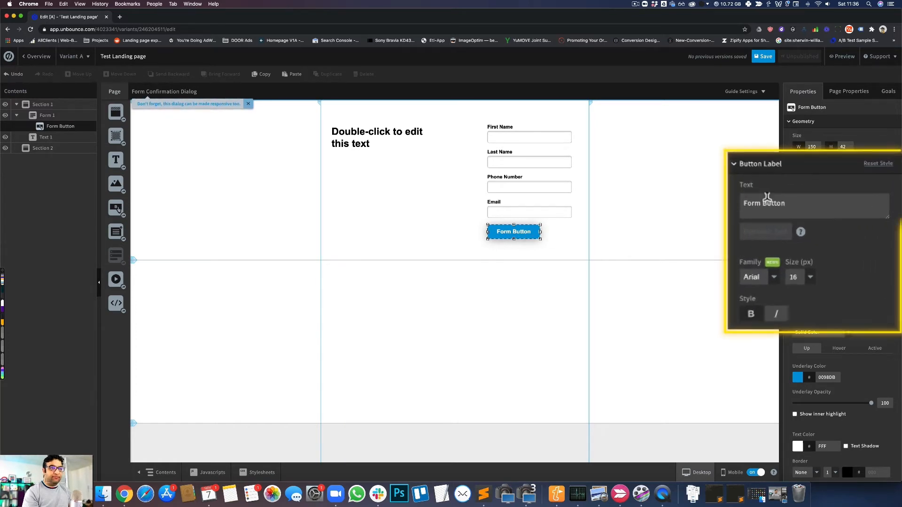
pyautogui.click(804, 213)
pyautogui.press('super+a')
pyautogui.write('G')
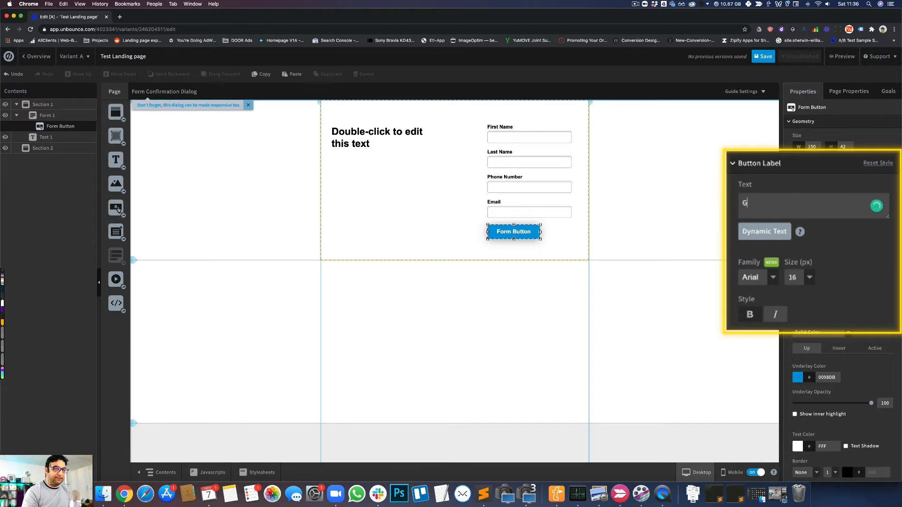
pyautogui.write('et Free PDF')
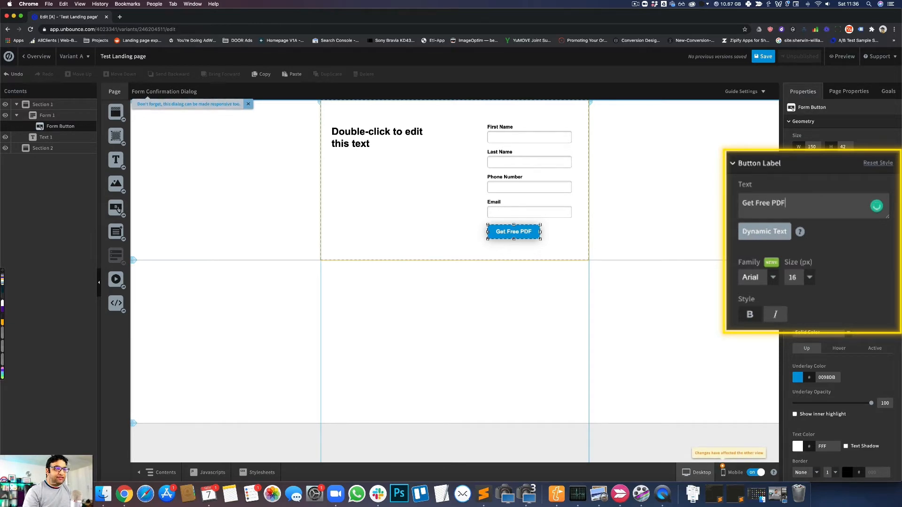
pyautogui.click(607, 223)
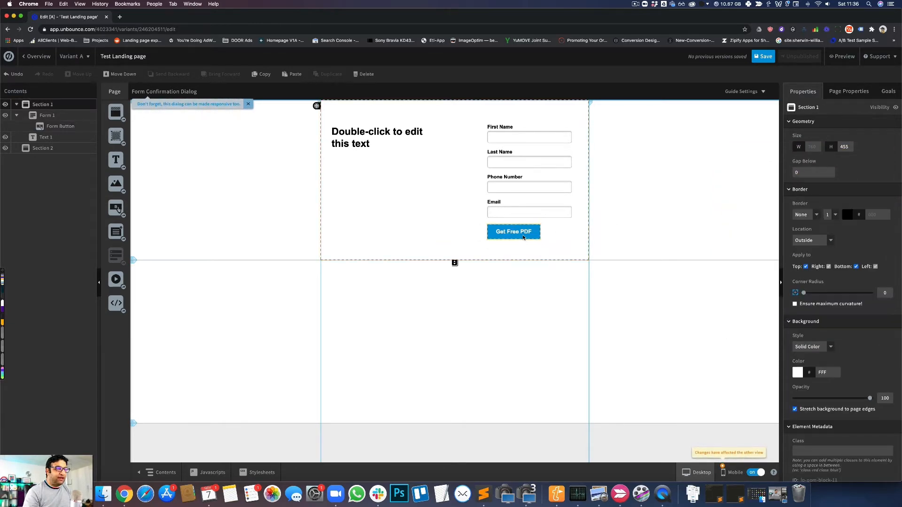
# - Widen the form button to about 242 px so it roughly matches the form fields, and review its appearance settings
pyautogui.click(528, 237)
pyautogui.moveTo(540, 232); pyautogui.dragTo(573, 233)
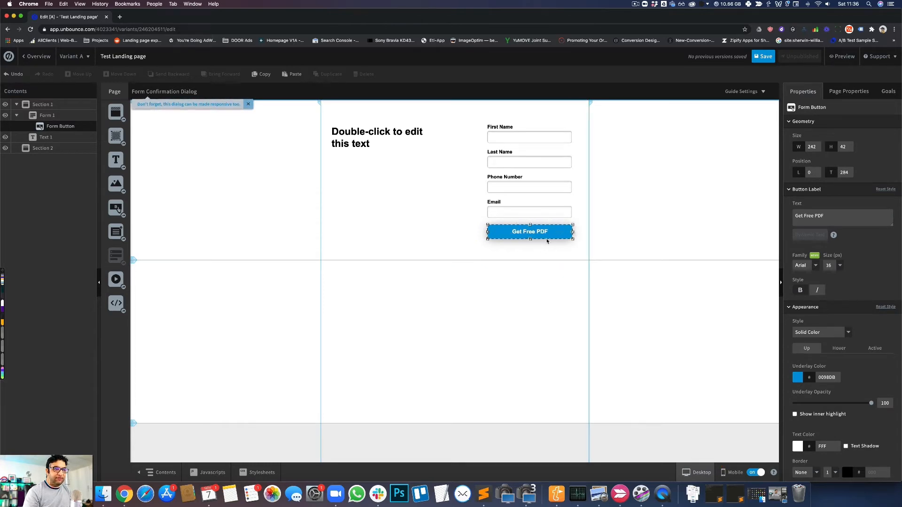
pyautogui.scroll(-5, 818, 326)
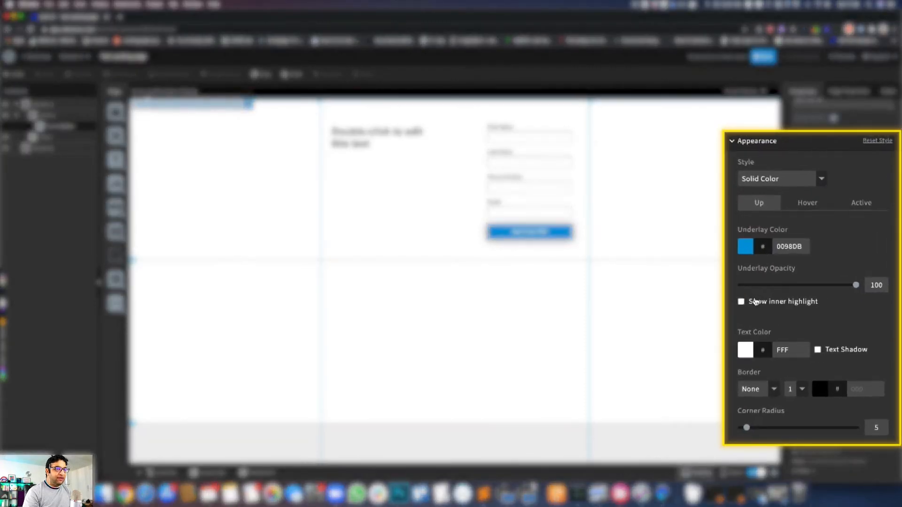
pyautogui.click(641, 231)
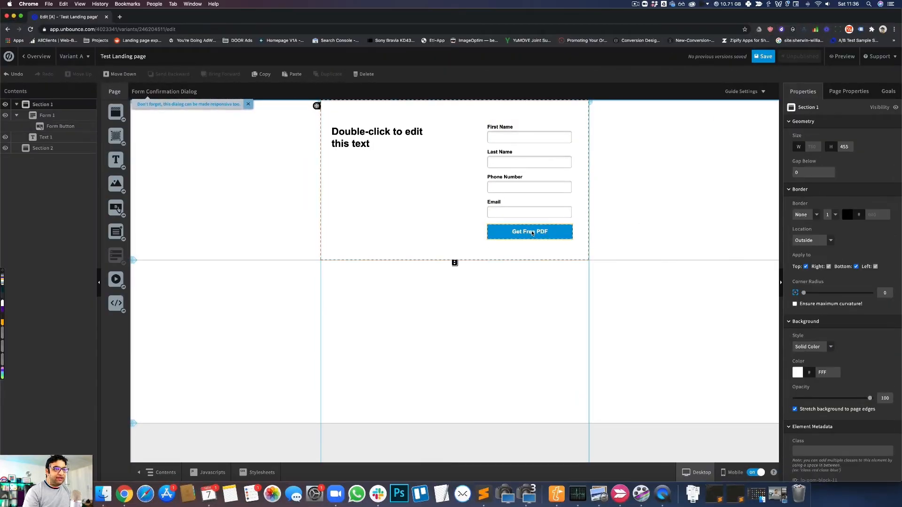
pyautogui.click(614, 256)
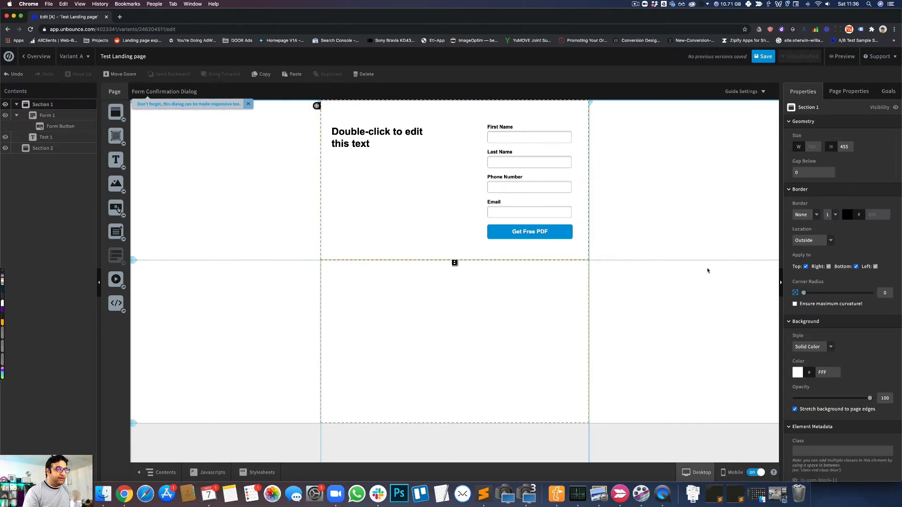
# - Set the form button's corner radius to 100
pyautogui.click(569, 233)
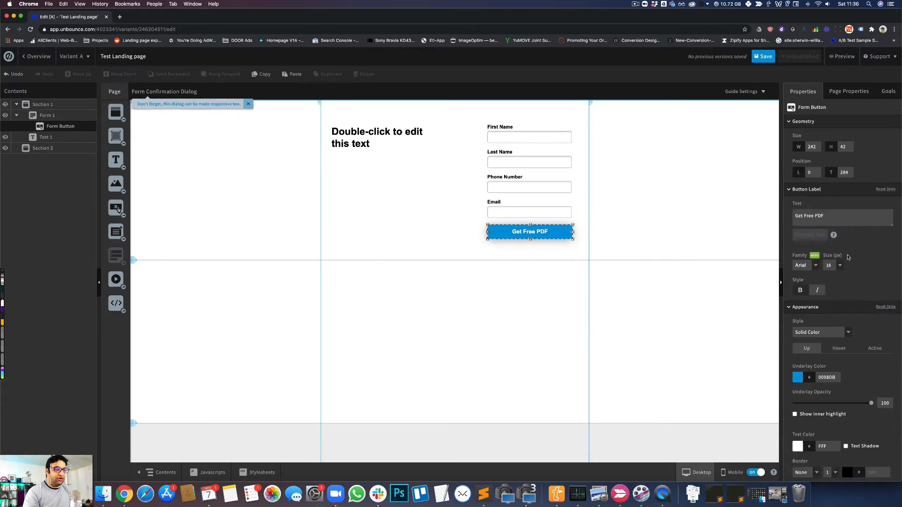
pyautogui.scroll(-3, 819, 368)
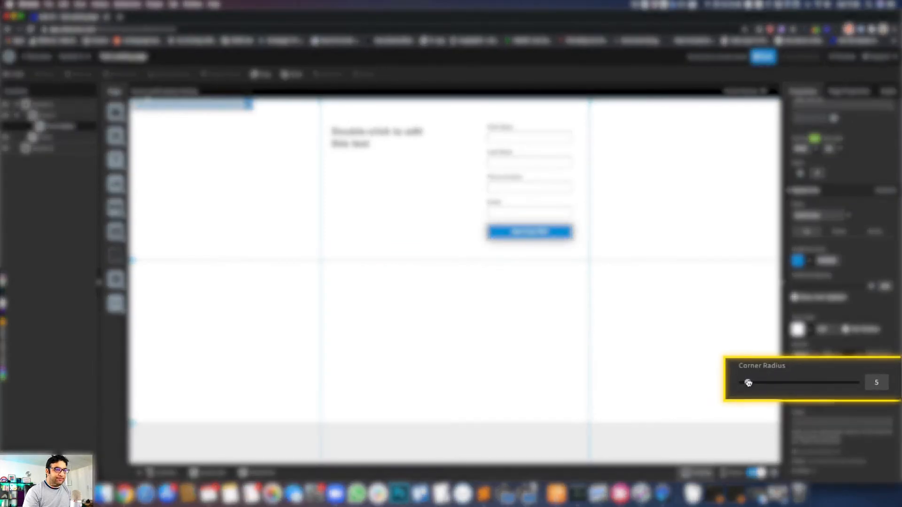
pyautogui.moveTo(798, 381); pyautogui.dragTo(872, 384)
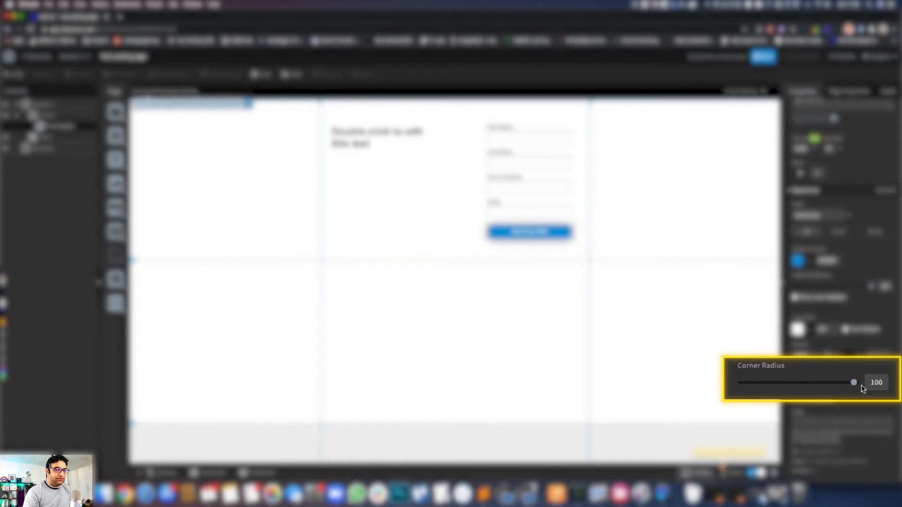
pyautogui.moveTo(854, 383); pyautogui.dragTo(890, 388)
pyautogui.click(553, 251)
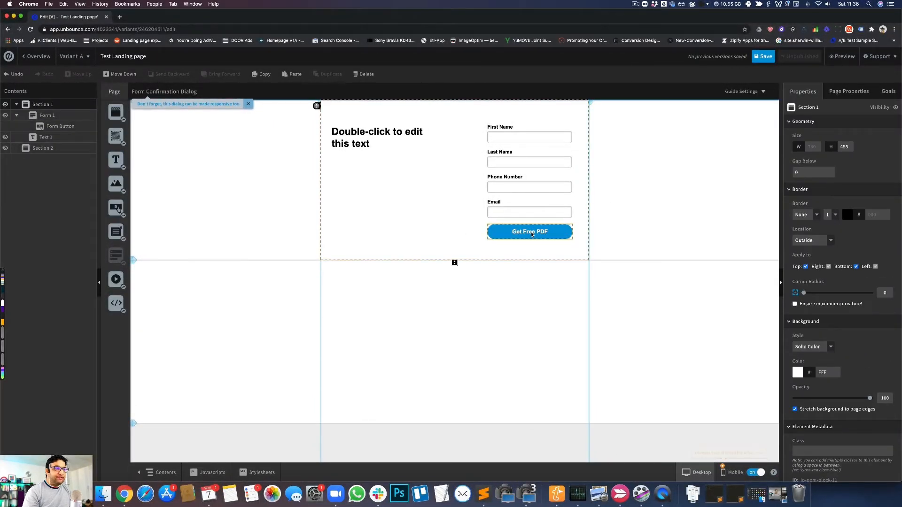
# - Add a custom multi-line text field to the lead form
pyautogui.click(562, 181)
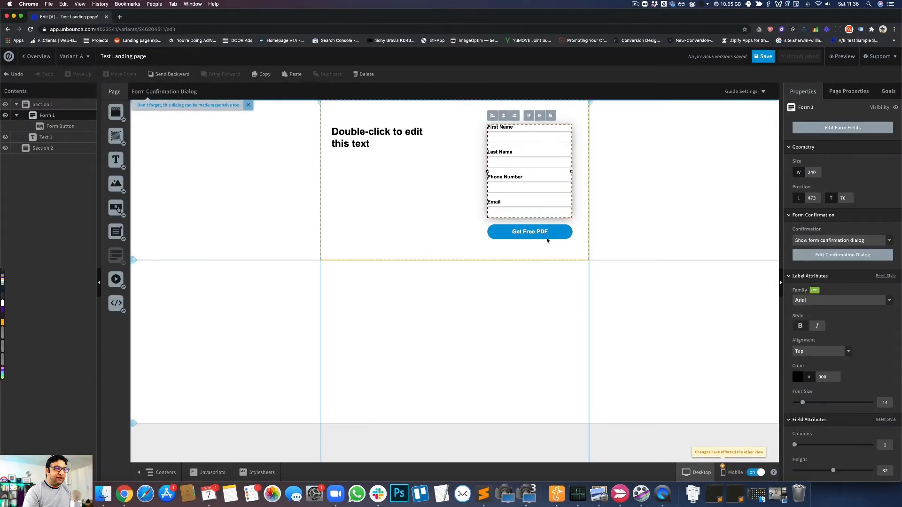
pyautogui.doubleClick(540, 175)
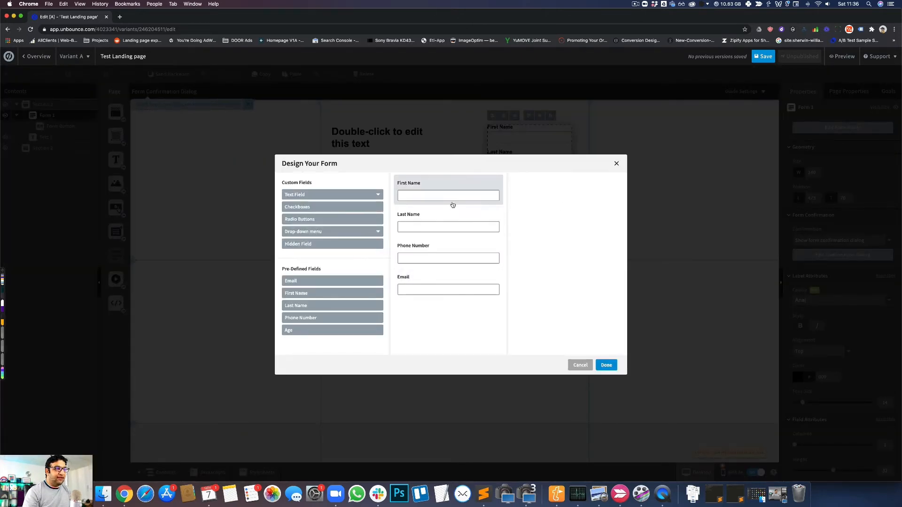
pyautogui.click(298, 194)
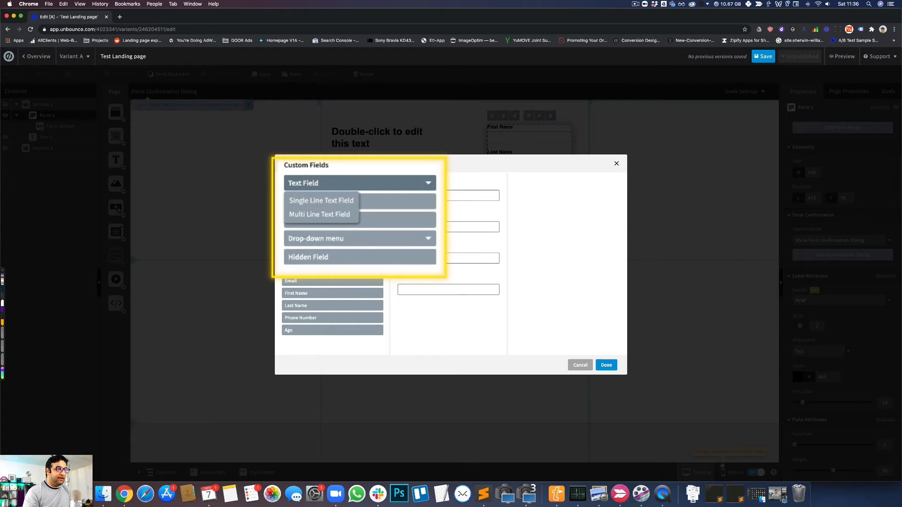
pyautogui.click(371, 182)
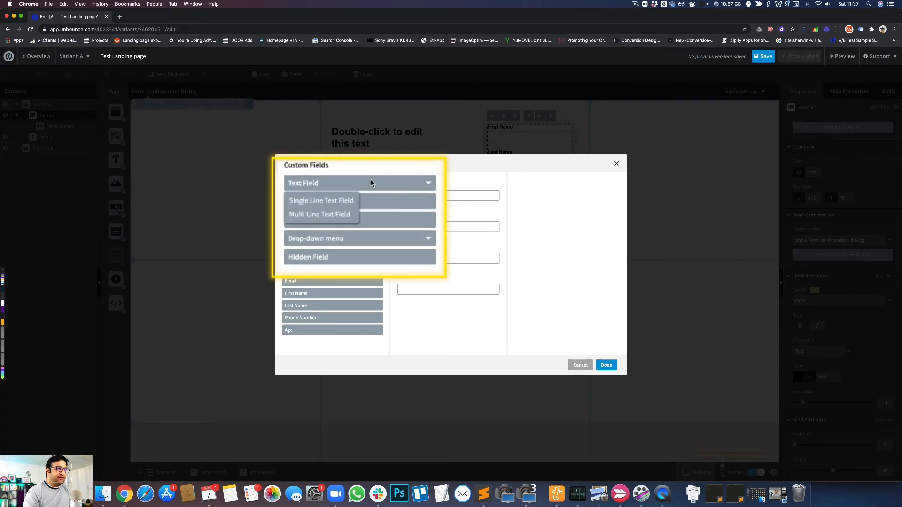
pyautogui.click(307, 216)
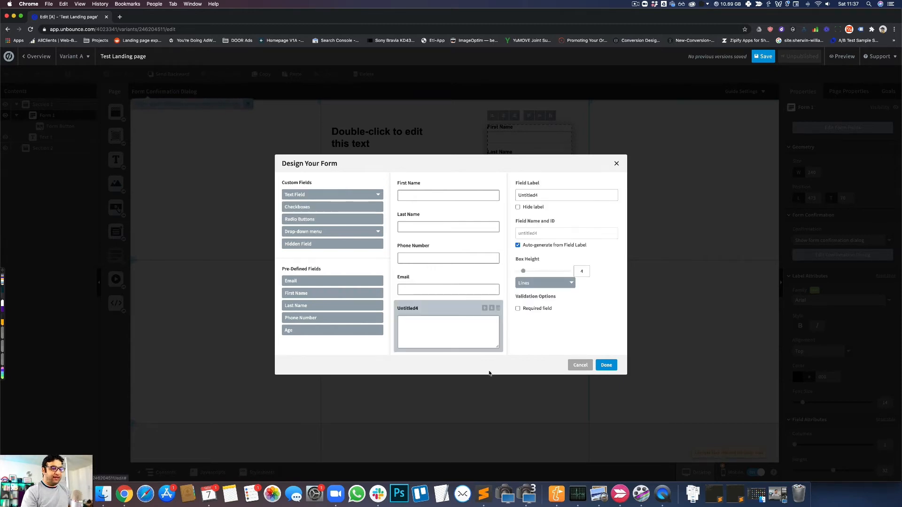
# - Label the new multi-line field "Tell us about your project"
pyautogui.doubleClick(552, 195)
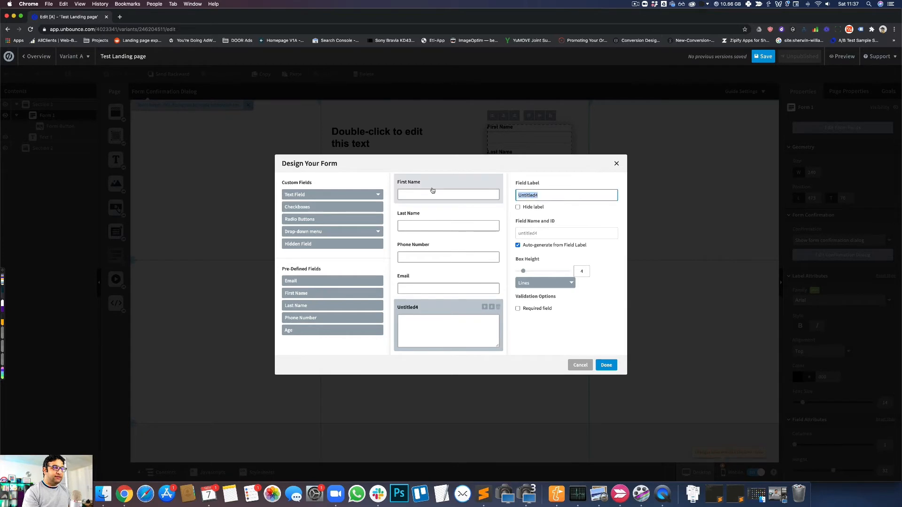
pyautogui.write('Tell u')
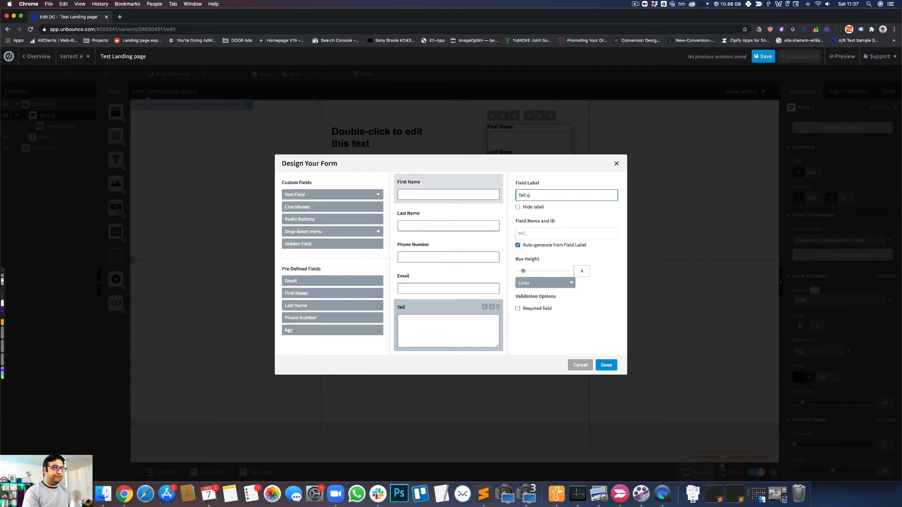
pyautogui.write('s about your ')
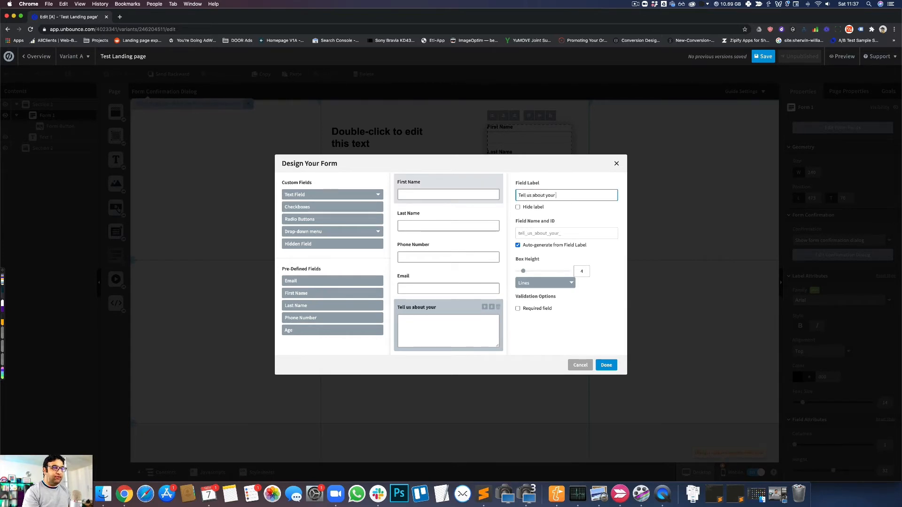
pyautogui.write('or')
pyautogui.press('BackSpace')
pyautogui.press('BackSpace')
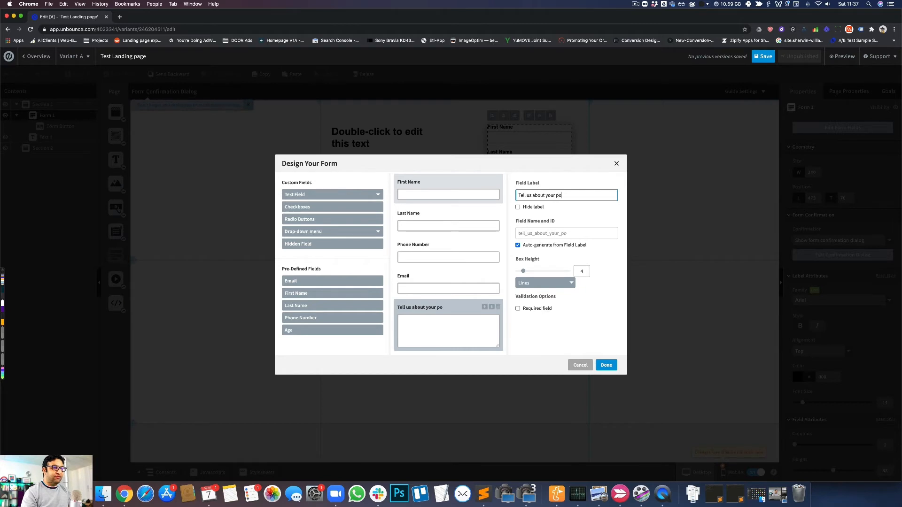
pyautogui.write('project')
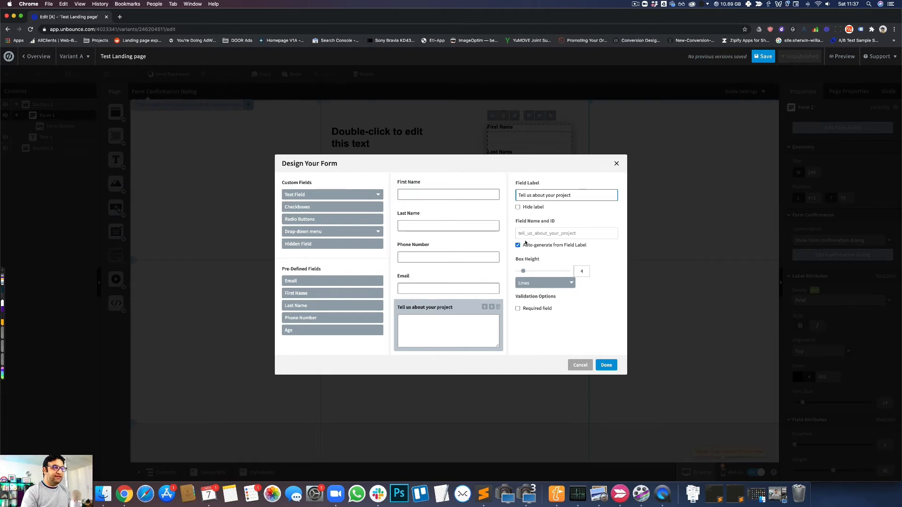
# - Set the multi-line field's name and ID to "message" and apply the form changes
pyautogui.click(535, 235)
pyautogui.click(535, 233)
pyautogui.press('super+a')
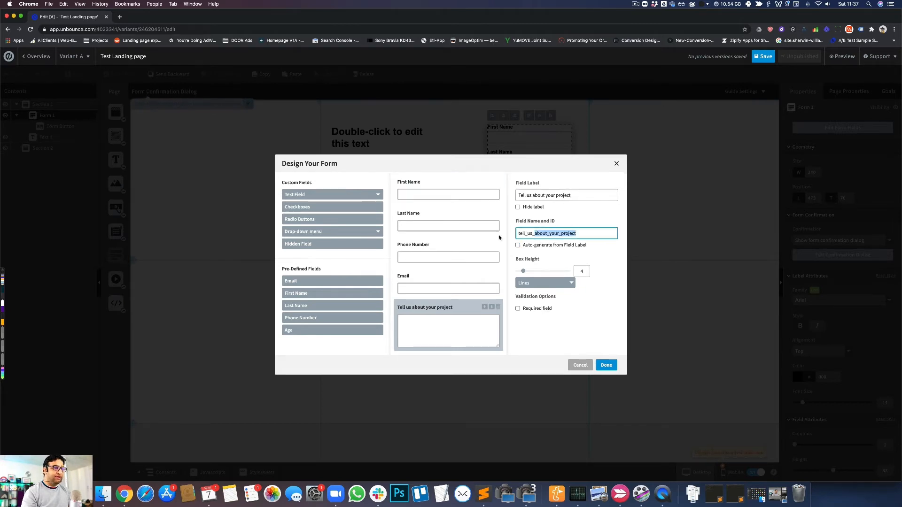
pyautogui.write('message')
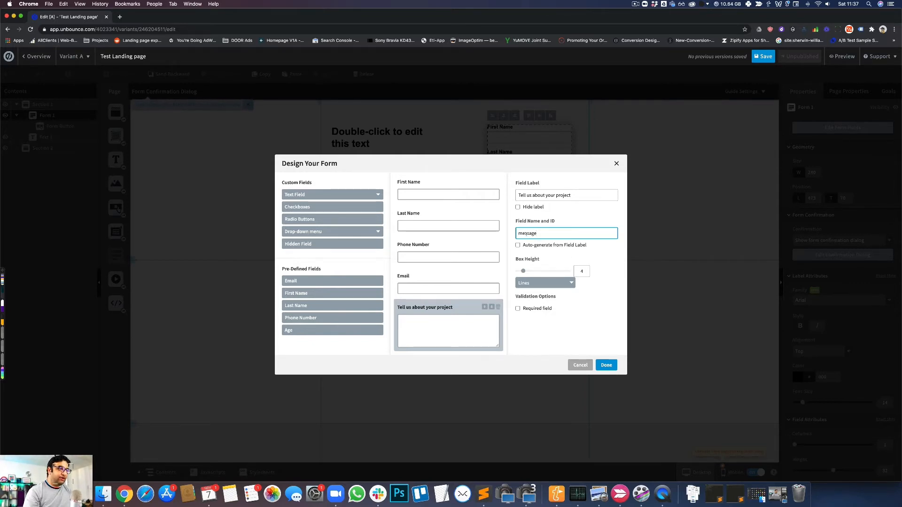
pyautogui.press('super+a')
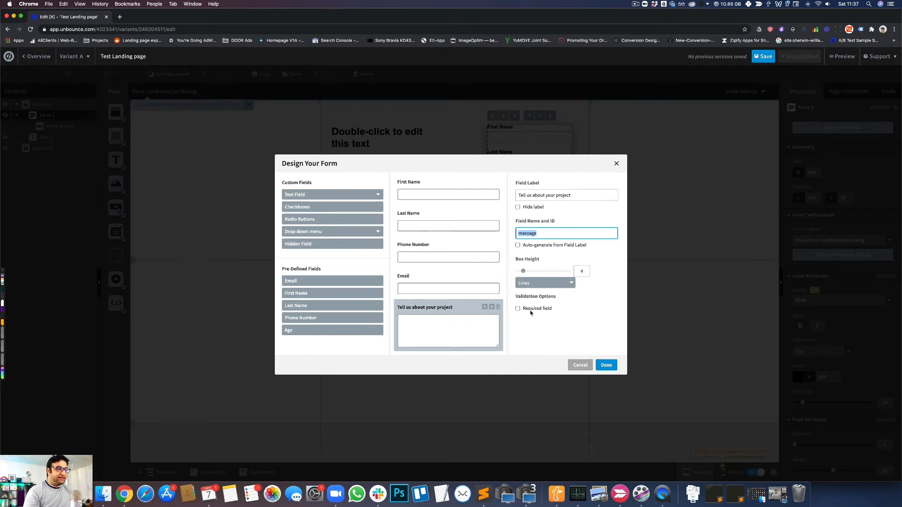
pyautogui.click(518, 309)
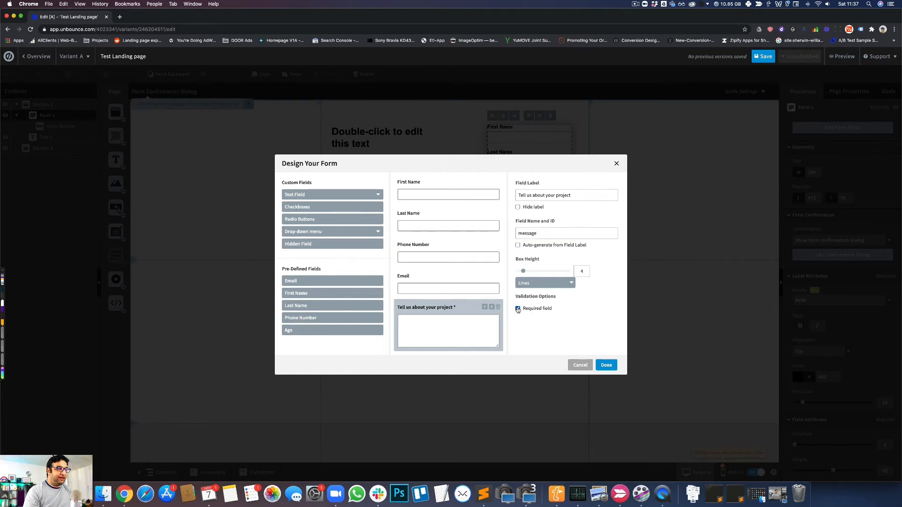
pyautogui.click(605, 365)
# - Extend Section 1 to a height of about 593 so it contains the form button, and widen the form to about 252
pyautogui.click(443, 232)
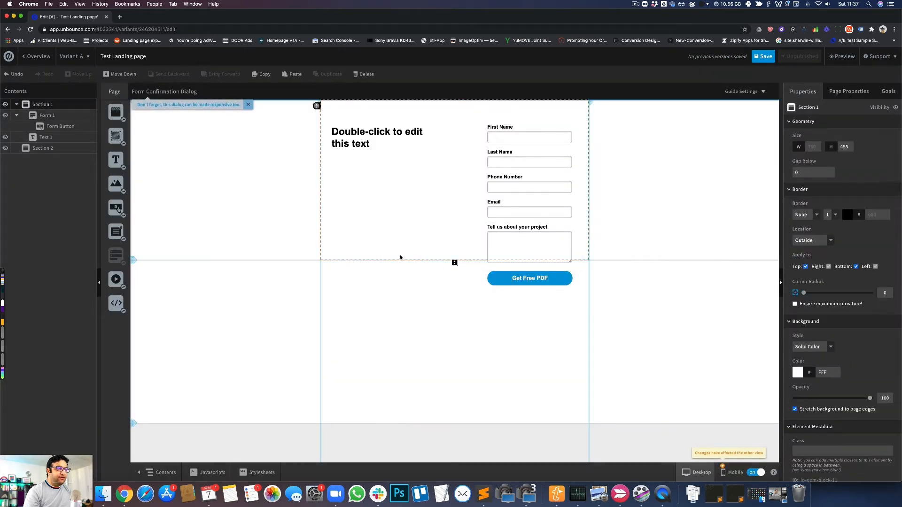
pyautogui.moveTo(451, 264); pyautogui.dragTo(455, 310)
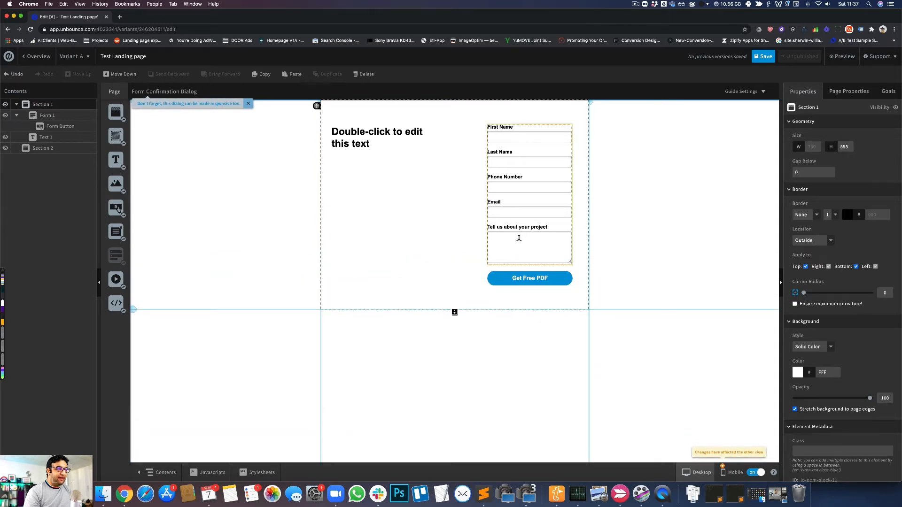
pyautogui.click(538, 241)
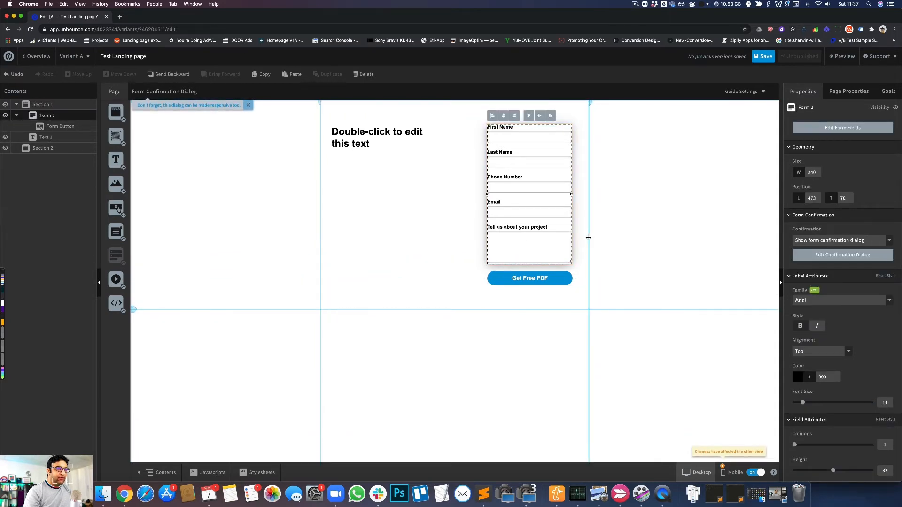
pyautogui.moveTo(572, 195); pyautogui.dragTo(576, 195)
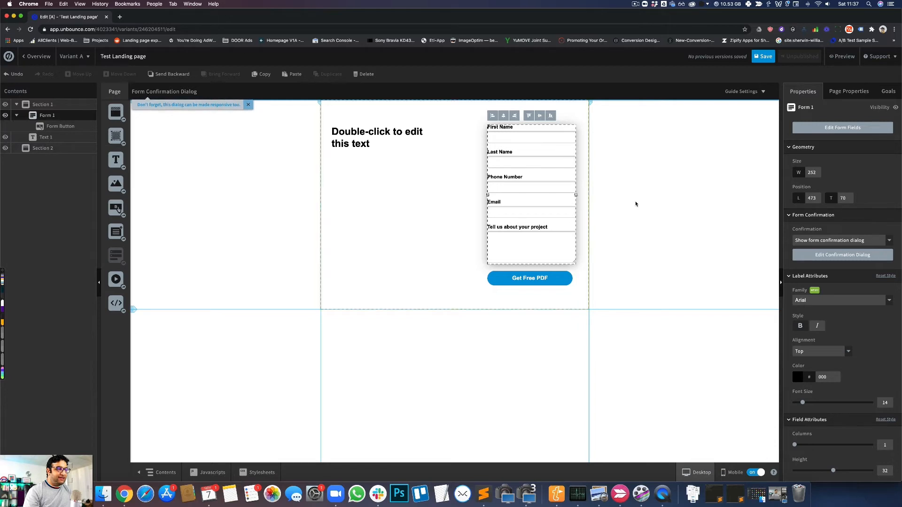
pyautogui.click(636, 203)
# - In the mobile layout, extend Section 1 downward until it contains the form button, and return to the desktop layout
pyautogui.click(728, 476)
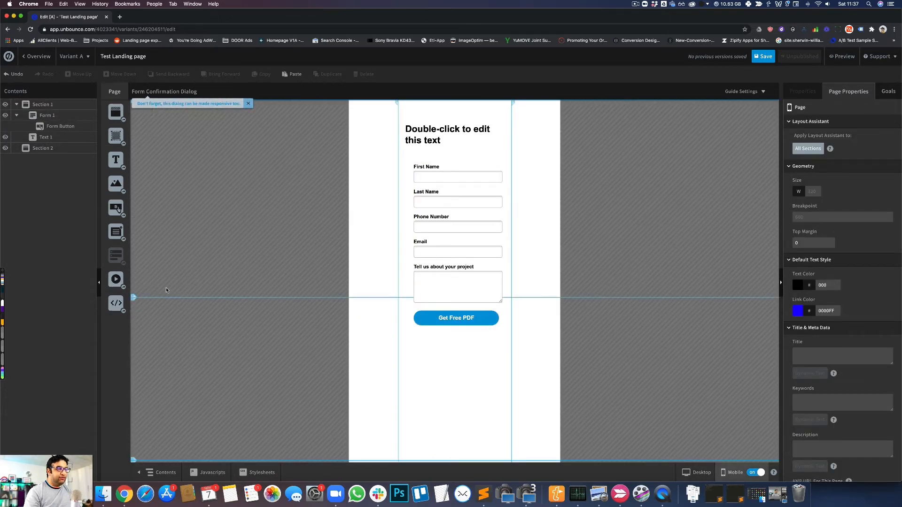
pyautogui.moveTo(133, 296); pyautogui.dragTo(132, 340)
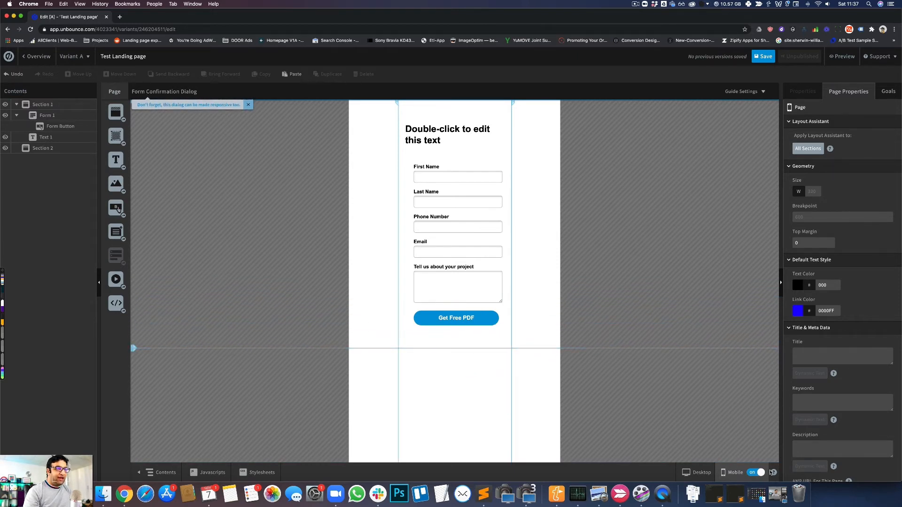
pyautogui.click(699, 472)
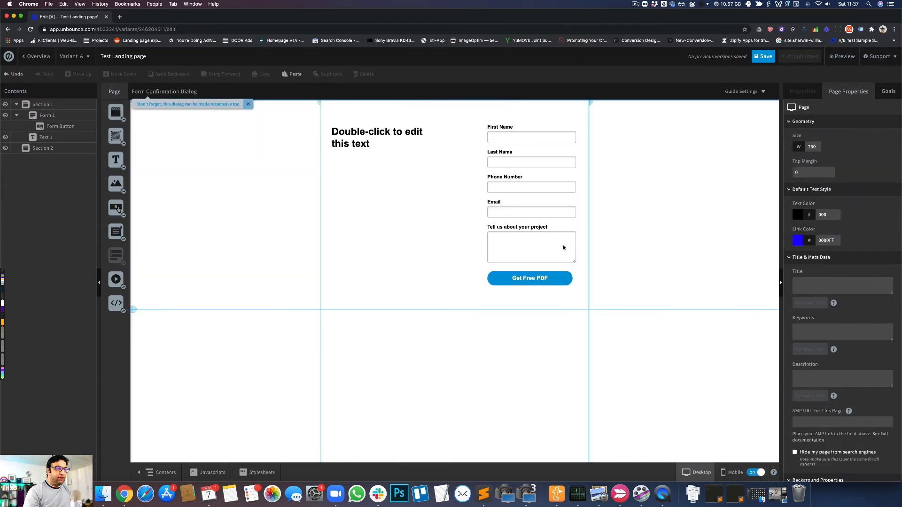
pyautogui.doubleClick(524, 165)
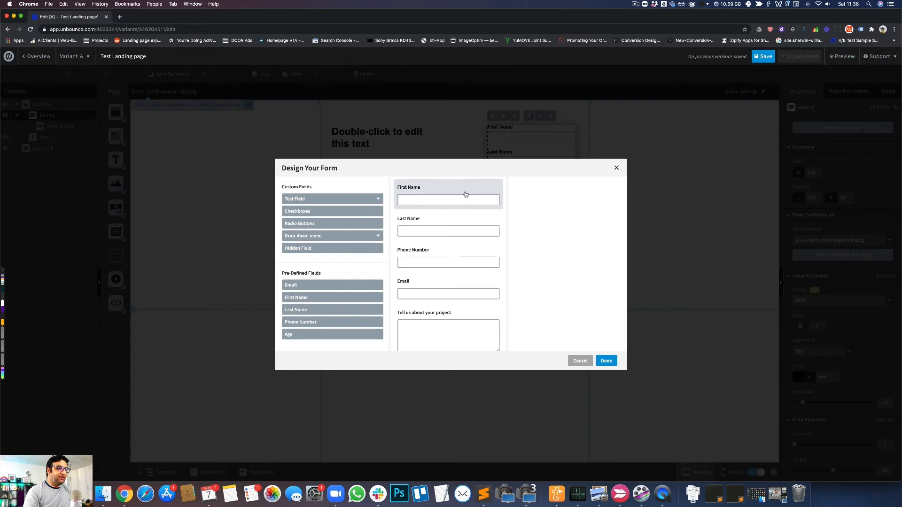
pyautogui.click(433, 197)
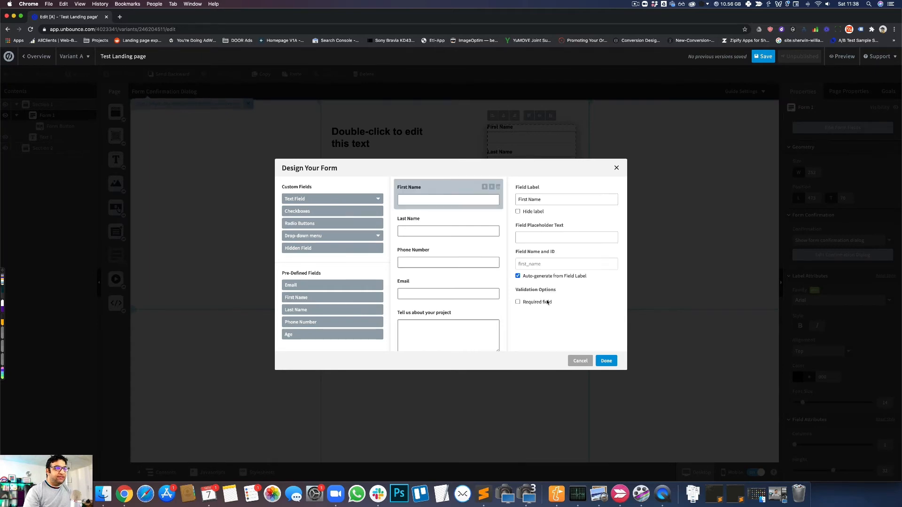
pyautogui.click(580, 360)
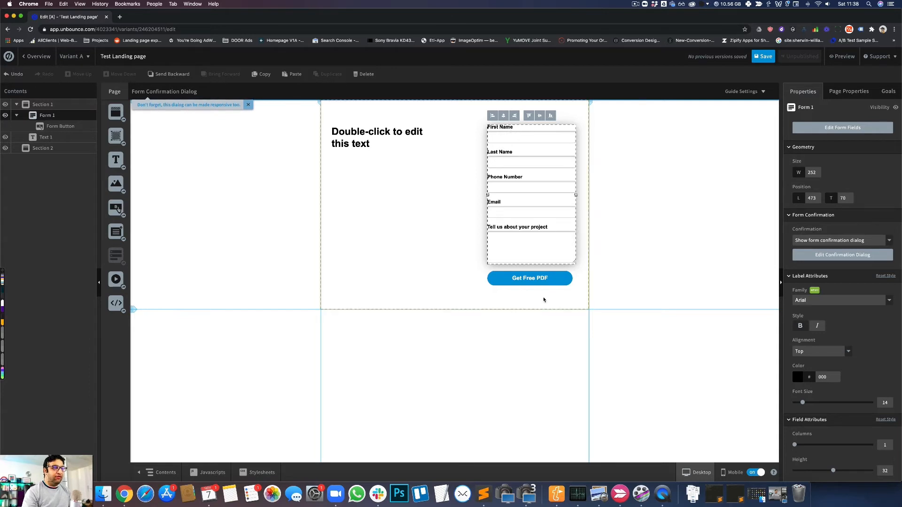
# - Hide the form's First Name label, set that field's placeholder text to "Enter your First Name", and apply the changes
pyautogui.doubleClick(529, 207)
pyautogui.click(481, 200)
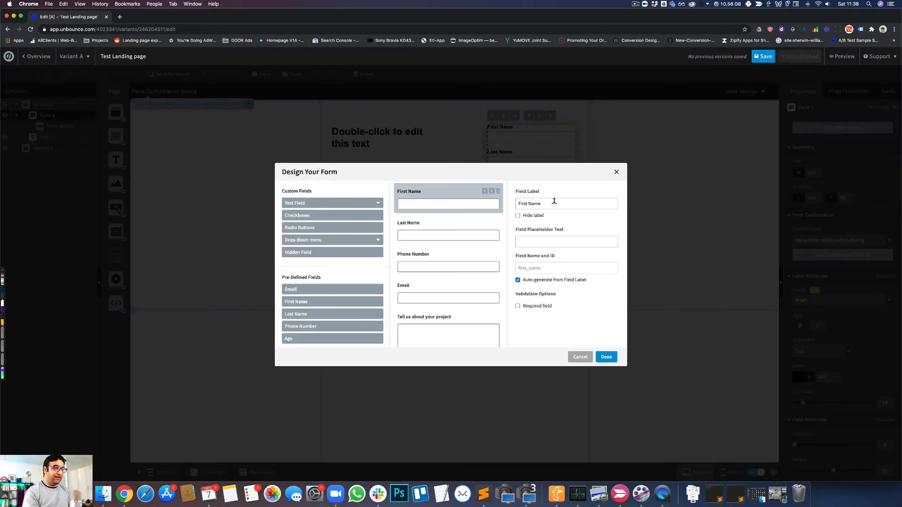
pyautogui.click(530, 215)
pyautogui.click(531, 234)
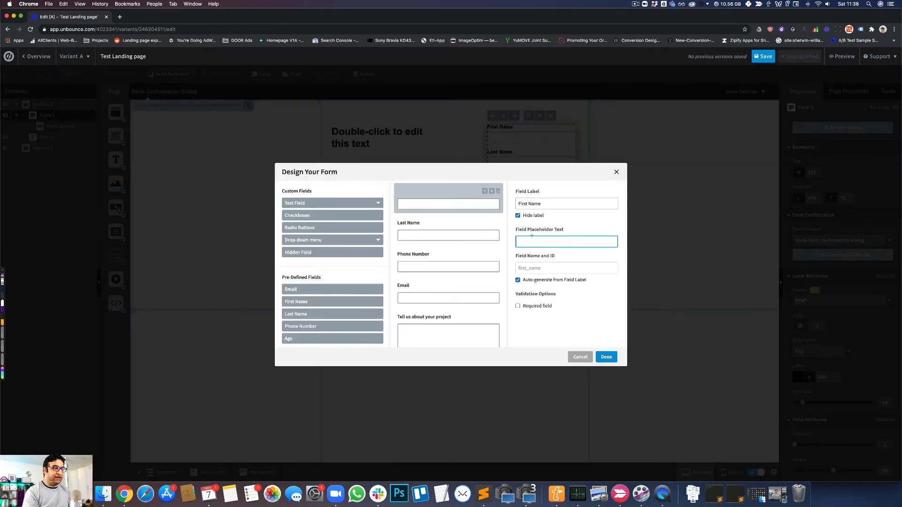
pyautogui.write('Enter your F')
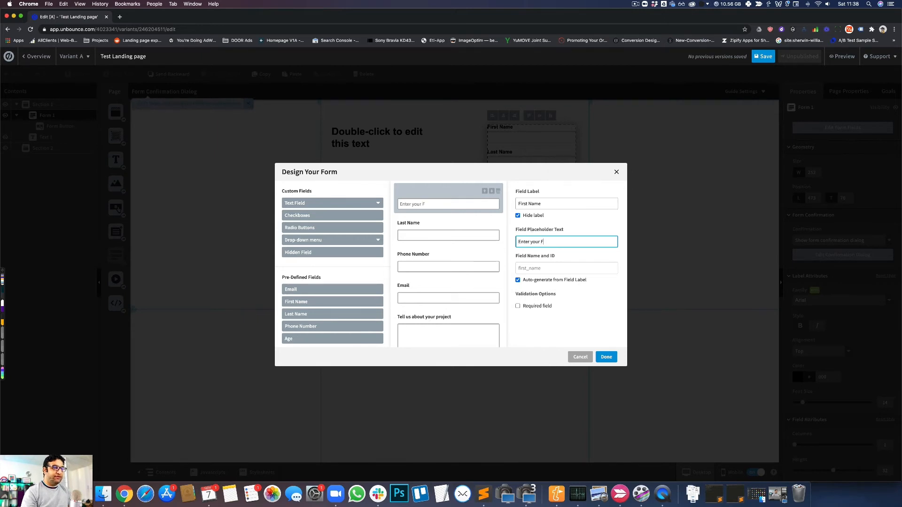
pyautogui.write('irst Name')
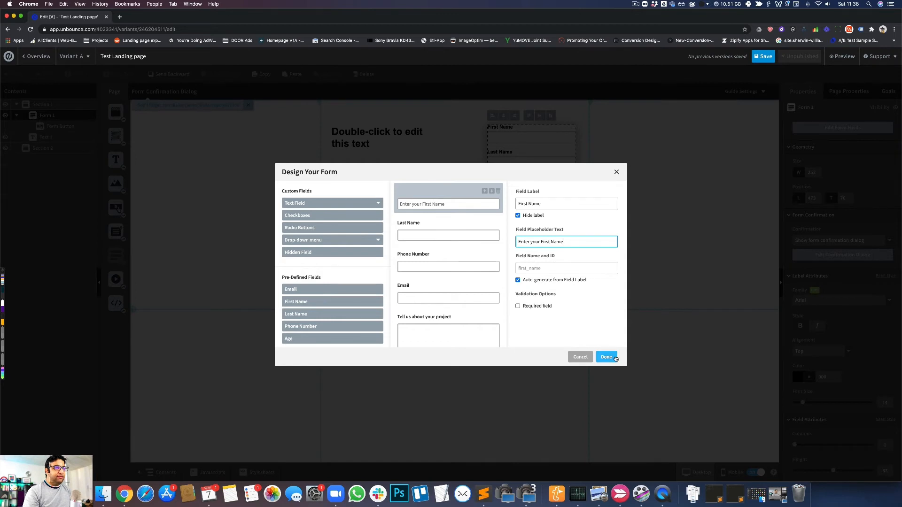
pyautogui.click(606, 357)
pyautogui.click(473, 120)
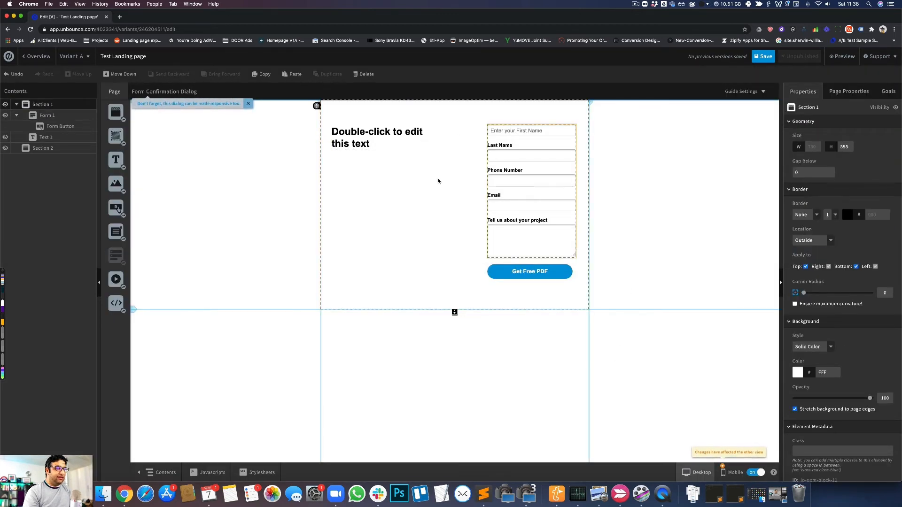
# - Hide the form's Last Name label and set that field's placeholder text to "Enter your Last Name", reusing the First Name placeholder
pyautogui.click(528, 184)
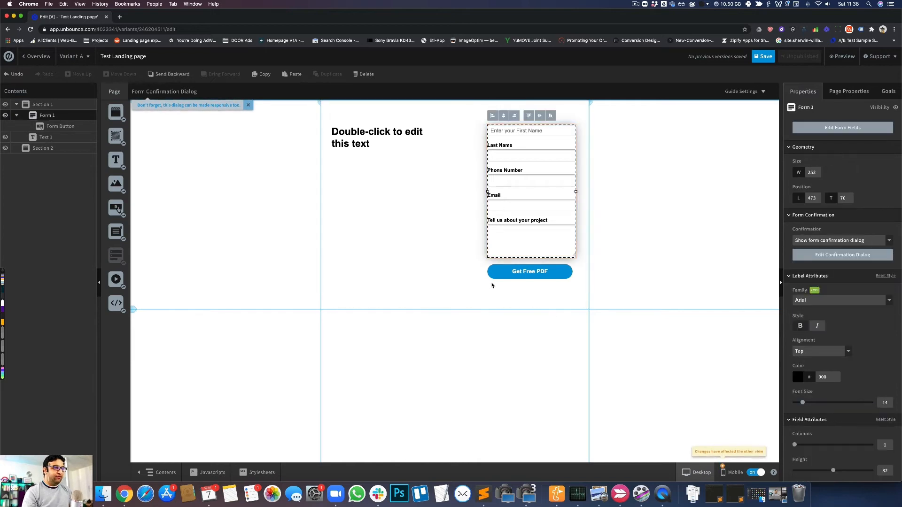
pyautogui.doubleClick(530, 155)
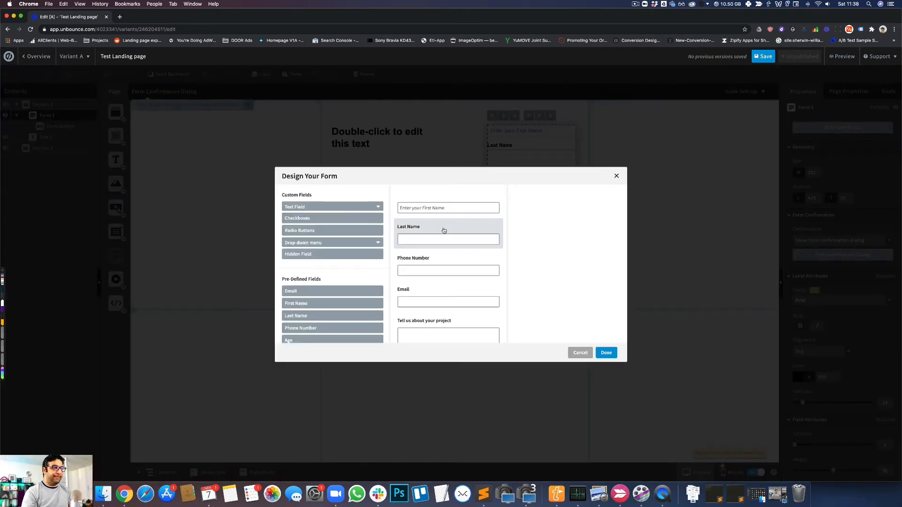
pyautogui.click(443, 230)
pyautogui.click(447, 214)
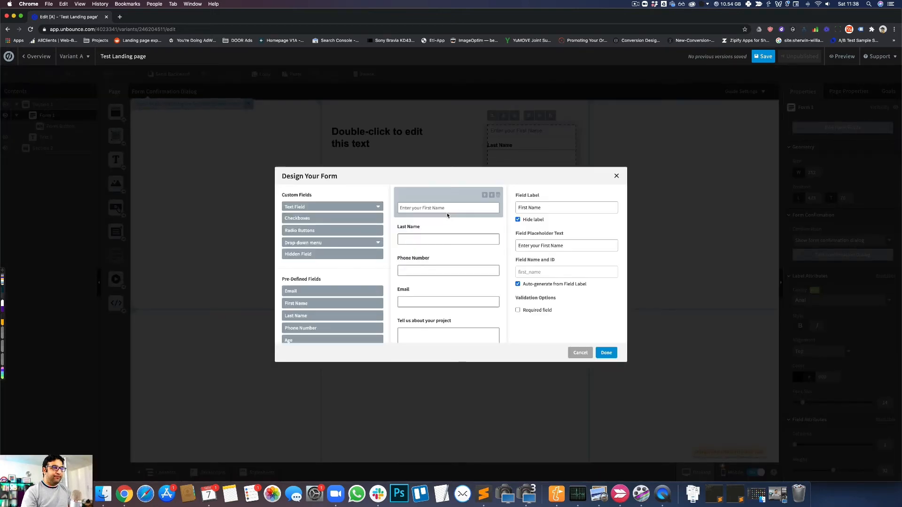
pyautogui.tripleClick(539, 245)
pyautogui.hotkey('ctrl', 'c')
pyautogui.click(440, 239)
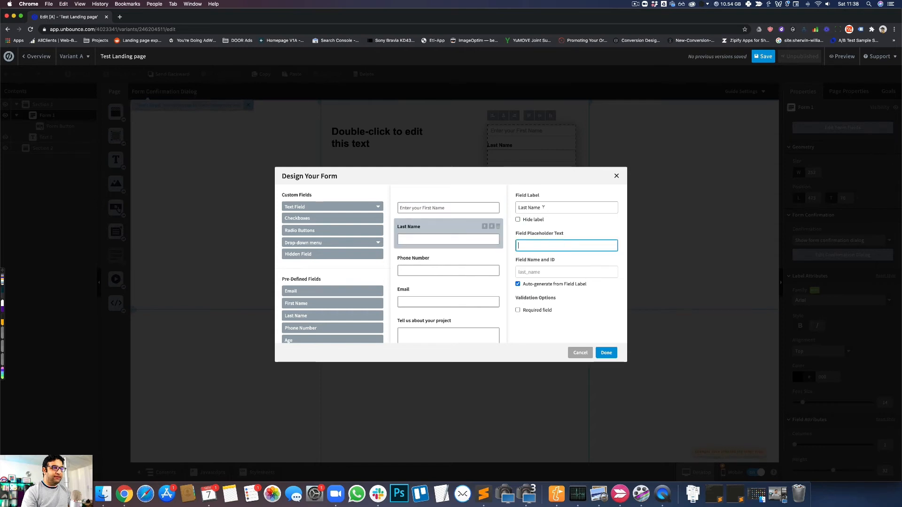
pyautogui.hotkey('ctrl', 'v')
pyautogui.click(530, 207)
pyautogui.click(517, 219)
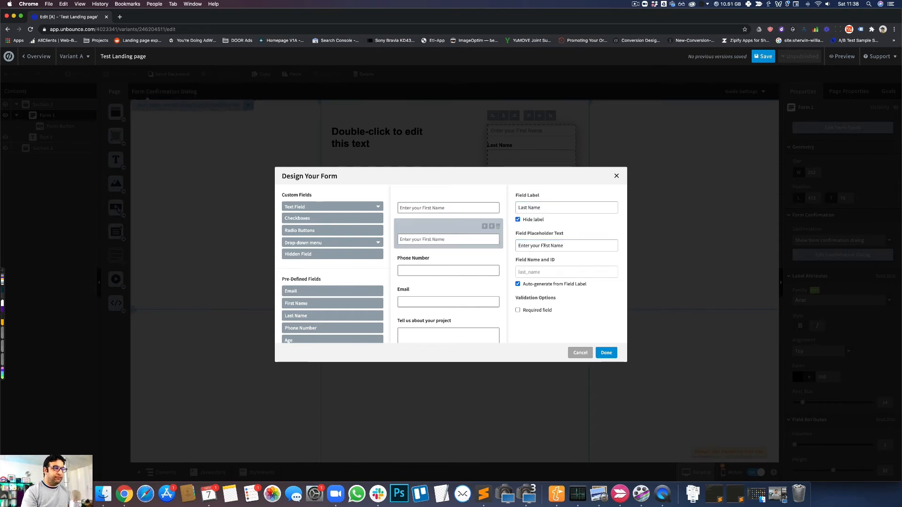
pyautogui.click(544, 245)
pyautogui.write('Last')
# - Hide the form's Phone Number label and set that field's placeholder text to "Enter your Phone Number", reusing the First Name placeholder
pyautogui.click(448, 267)
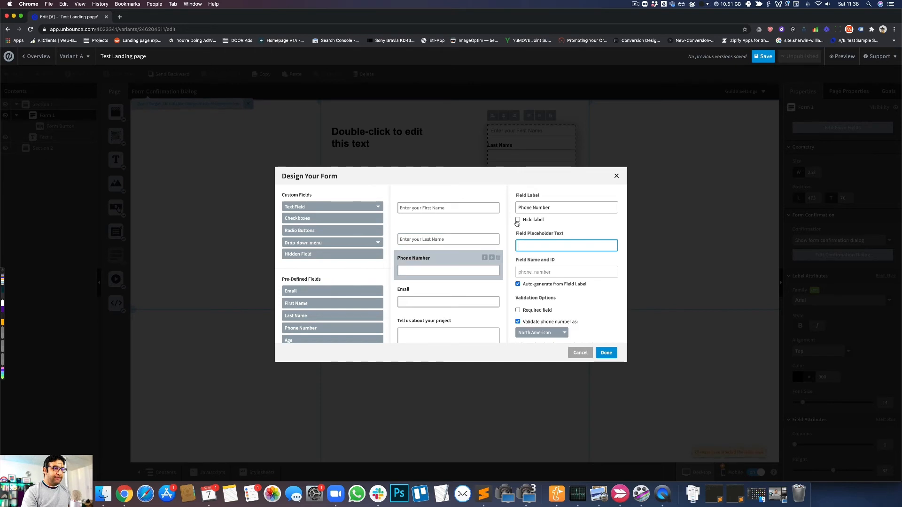
pyautogui.click(537, 244)
pyautogui.hotkey('ctrl', 'v')
pyautogui.press('BackSpace')
pyautogui.press('BackSpace')
pyautogui.press('BackSpace')
pyautogui.press('BackSpace')
pyautogui.press('BackSpace')
pyautogui.press('BackSpace')
pyautogui.press('BackSpace')
pyautogui.press('BackSpace')
pyautogui.press('BackSpace')
pyautogui.press('BackSpace')
pyautogui.write('Phone Nu')
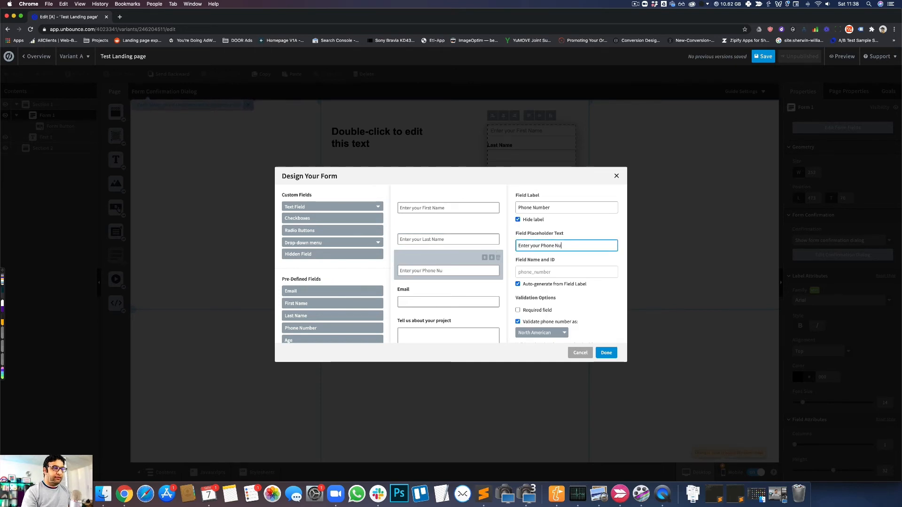
# - Set the Email field's placeholder text to "Enter your Email" and hide its label
pyautogui.click(456, 292)
pyautogui.click(534, 245)
pyautogui.hotkey('ctrl', 'v')
pyautogui.moveTo(542, 245); pyautogui.dragTo(600, 249)
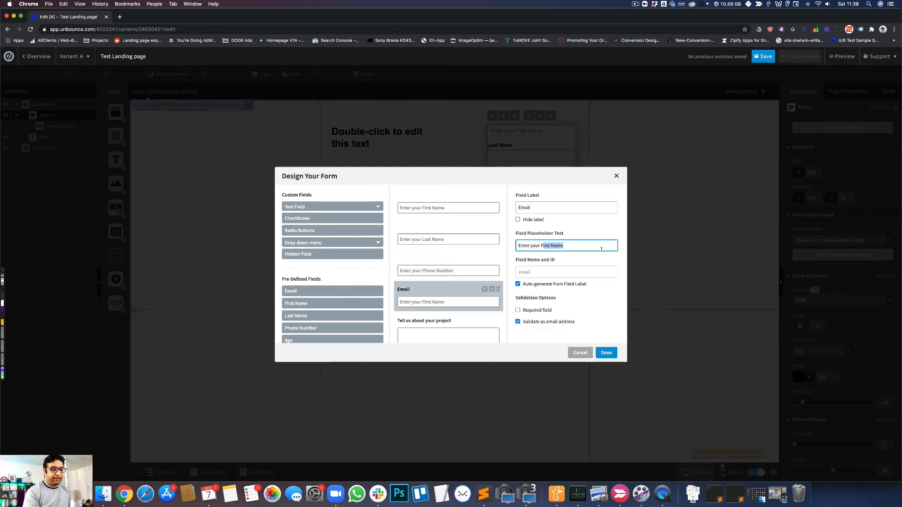
pyautogui.press('BackSpace')
pyautogui.write('Email')
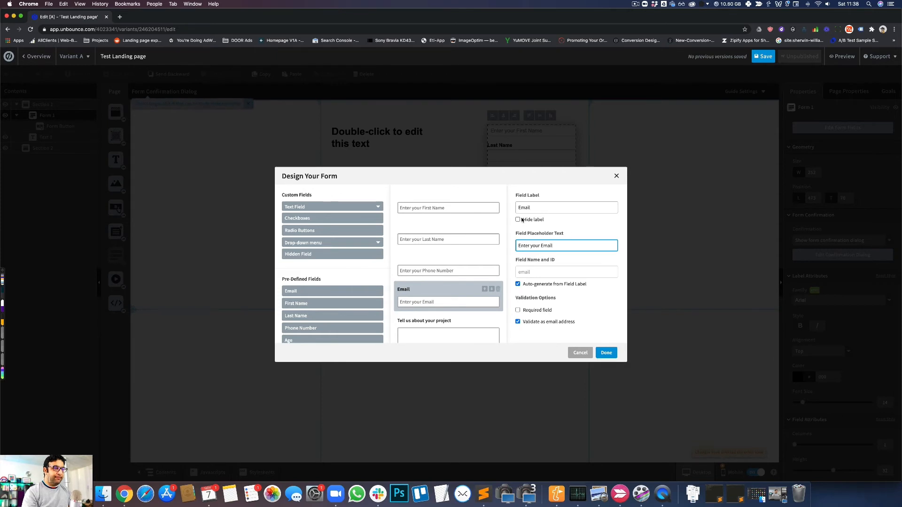
pyautogui.click(519, 219)
# - Set the name and ID of the "Tell us about your project" field to "message", leaving its label shown
pyautogui.click(473, 341)
pyautogui.doubleClick(541, 245)
pyautogui.write('Enter_your_First_Name')
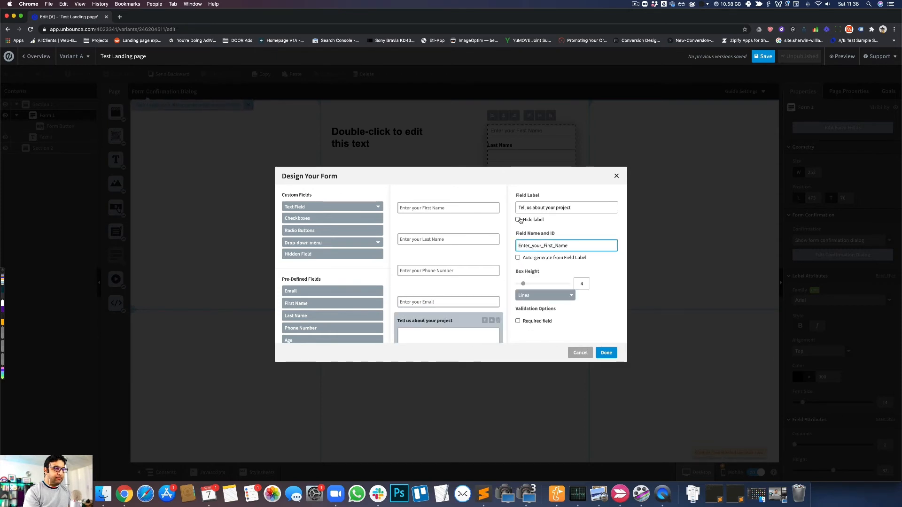
pyautogui.click(518, 219)
pyautogui.click(535, 245)
pyautogui.press('super+a')
pyautogui.write('Tell_u_')
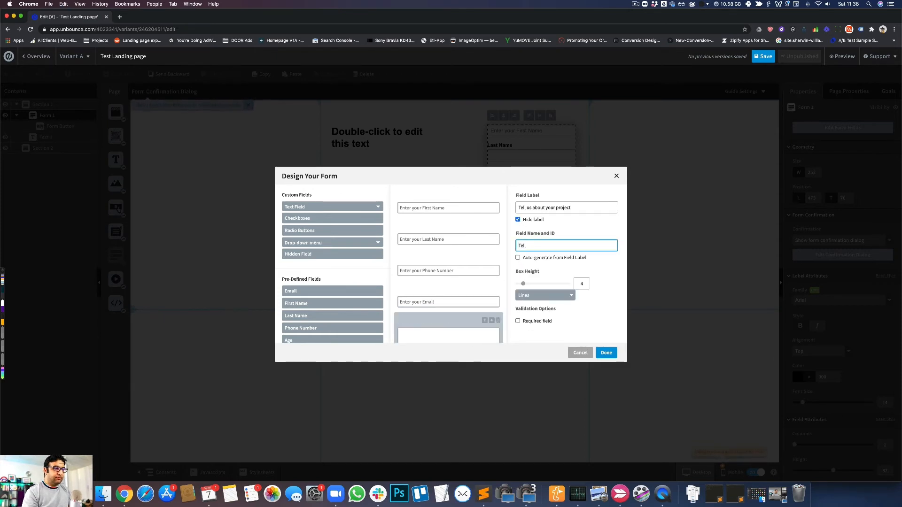
pyautogui.click(517, 219)
pyautogui.moveTo(529, 245); pyautogui.dragTo(512, 244)
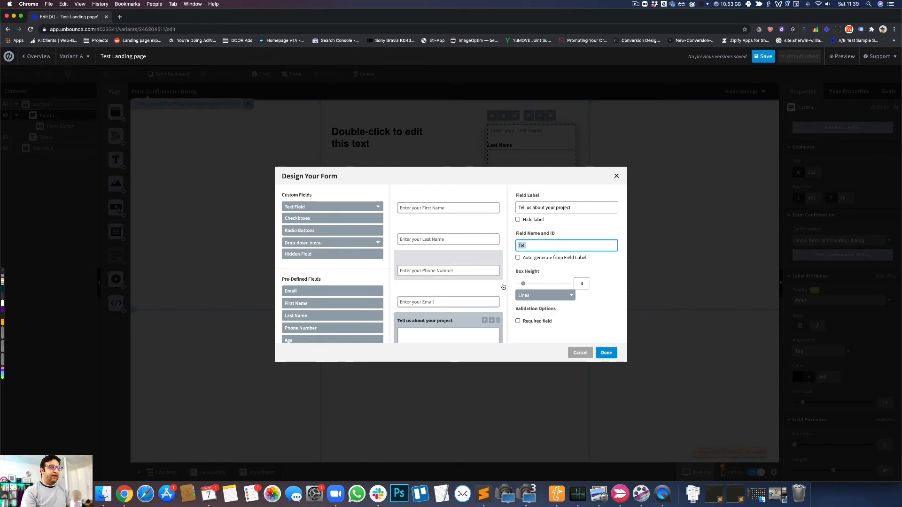
pyautogui.write('message')
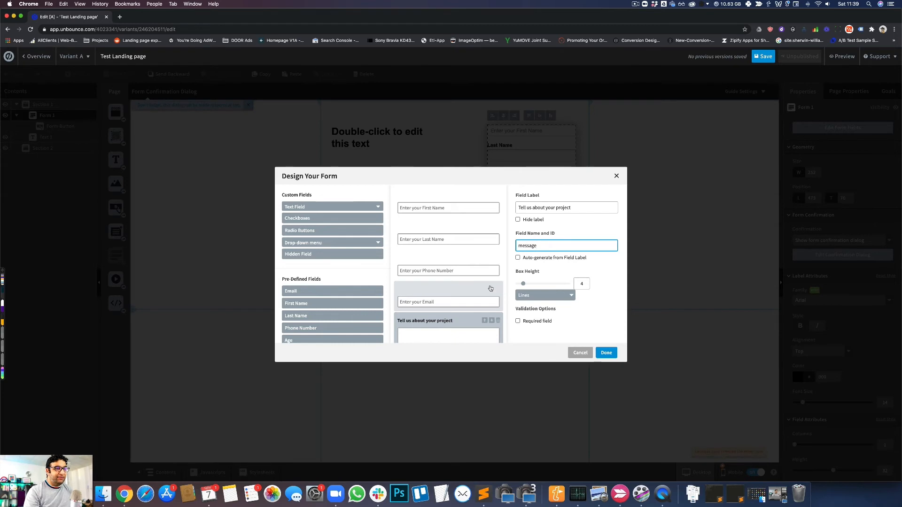
# - Compare the settings of the Phone Number and "Tell us about your project" fields, and apply the form changes
pyautogui.scroll(-2, 474, 287)
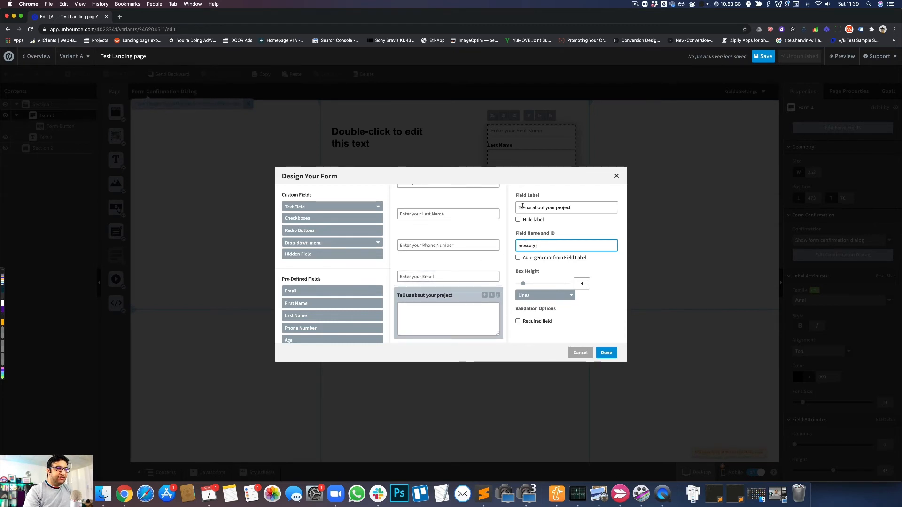
pyautogui.click(481, 251)
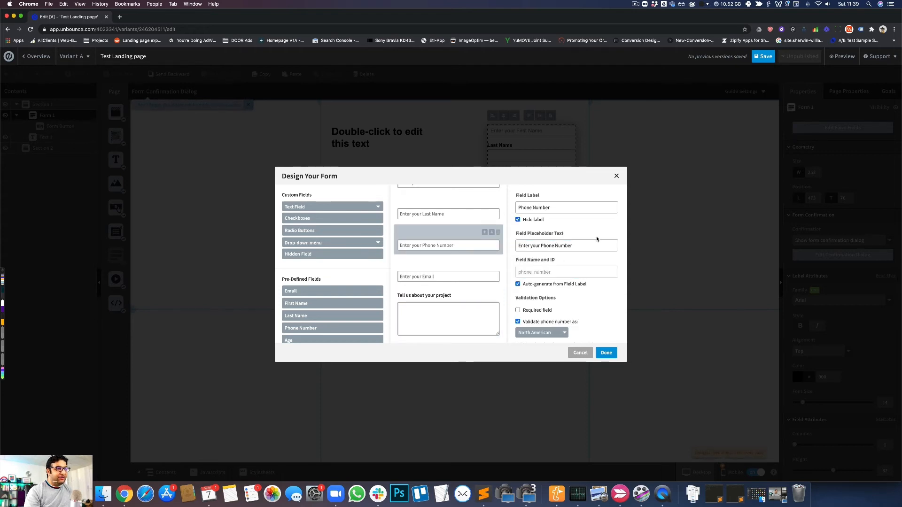
pyautogui.click(469, 296)
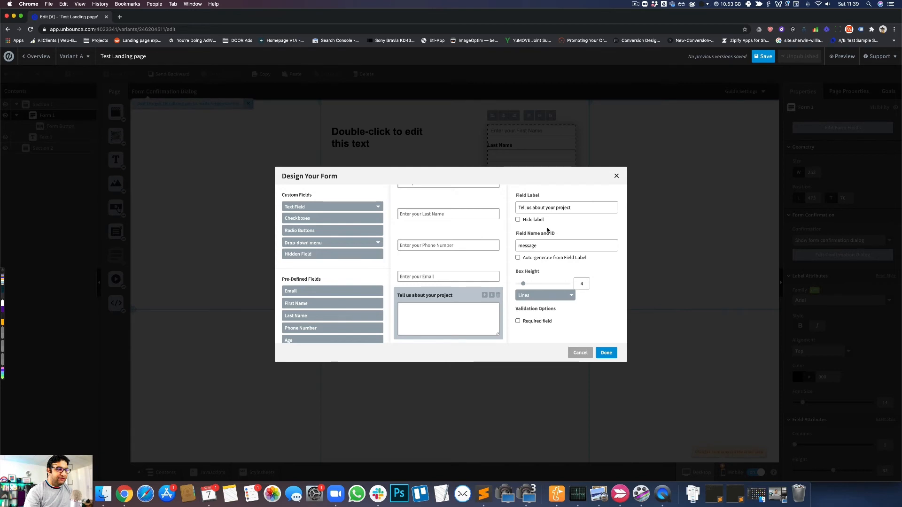
pyautogui.click(604, 352)
pyautogui.click(410, 257)
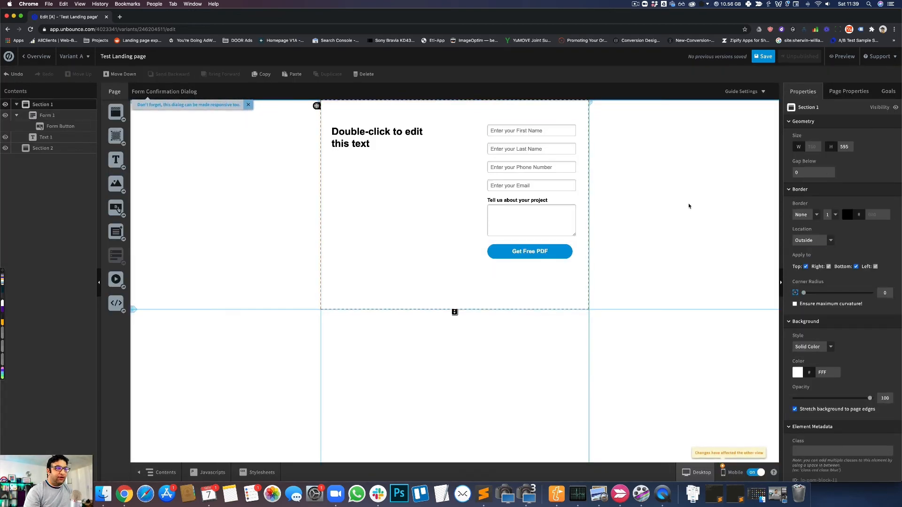
# - Reopen the form's field design, delete the "Tell us about your project" field, and apply the change
pyautogui.click(534, 192)
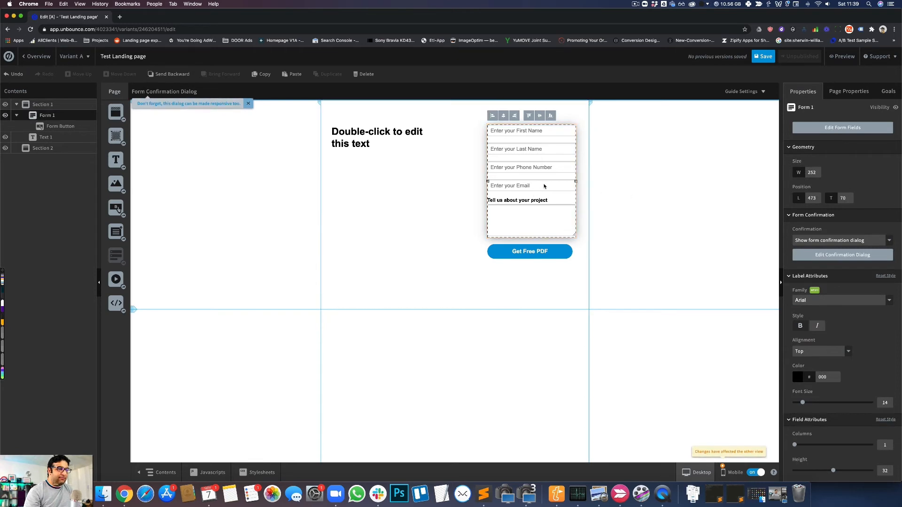
pyautogui.doubleClick(544, 186)
pyautogui.click(413, 332)
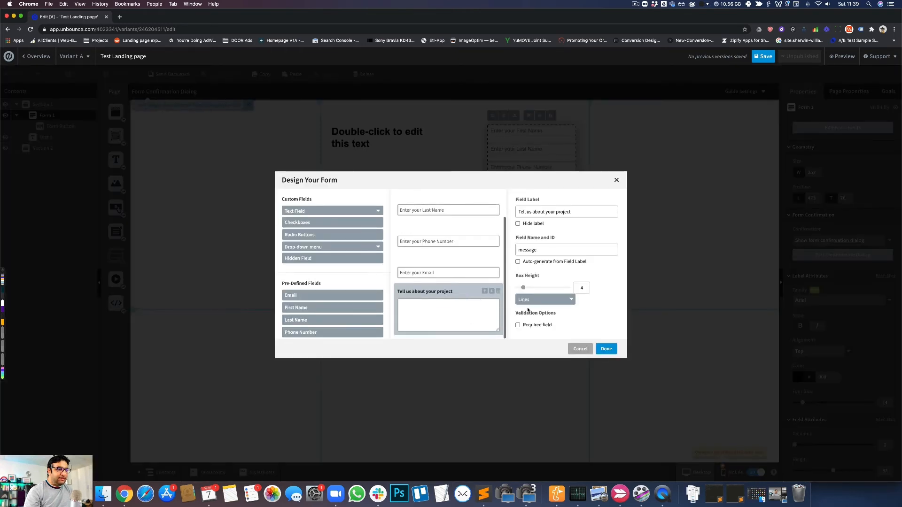
pyautogui.click(498, 291)
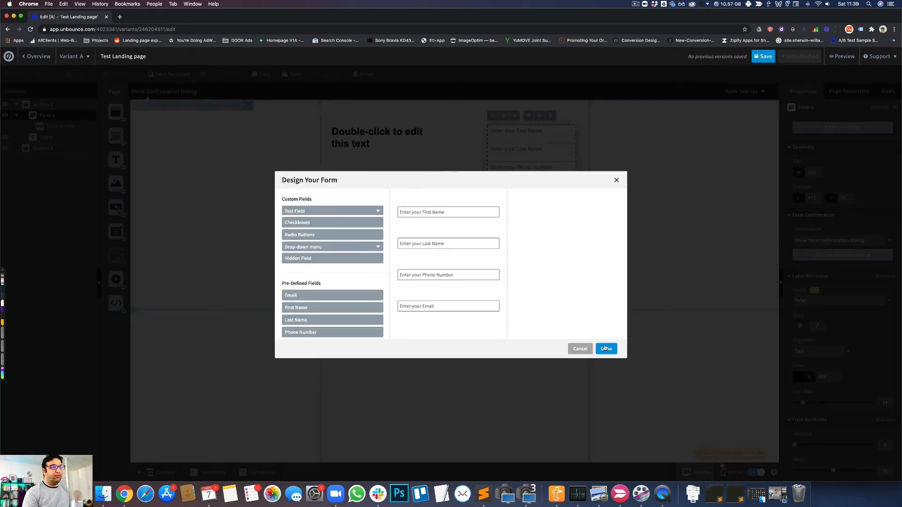
pyautogui.click(606, 349)
pyautogui.click(640, 192)
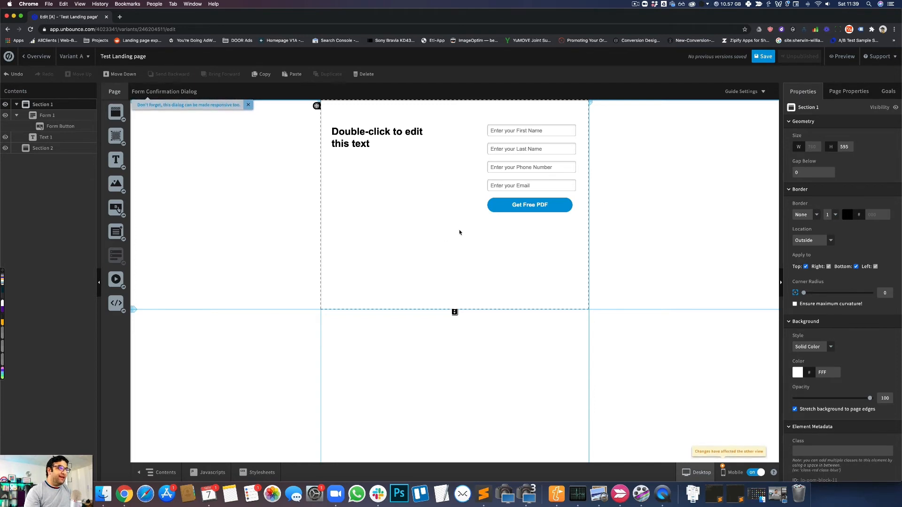
# - Move the form down to about left 452, top 112, and the heading to about left 53, top 106
pyautogui.moveTo(530, 168); pyautogui.dragTo(523, 182)
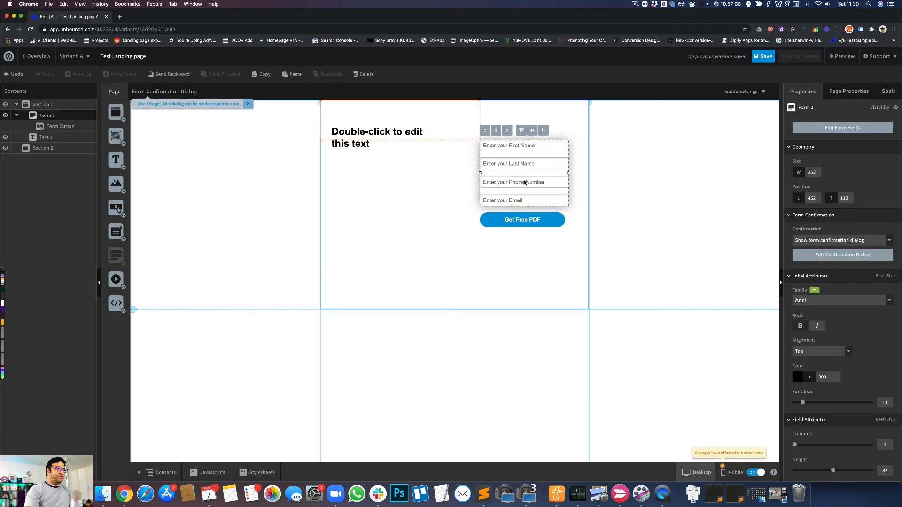
pyautogui.click(646, 183)
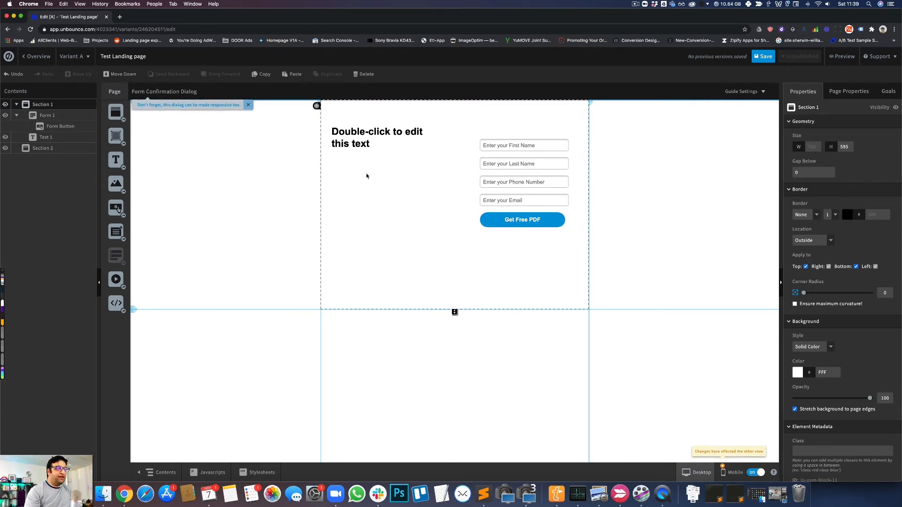
pyautogui.moveTo(338, 136)
pyautogui.mouseDown()
pyautogui.moveTo(350, 166)
pyautogui.moveTo(345, 147)
pyautogui.mouseUp()
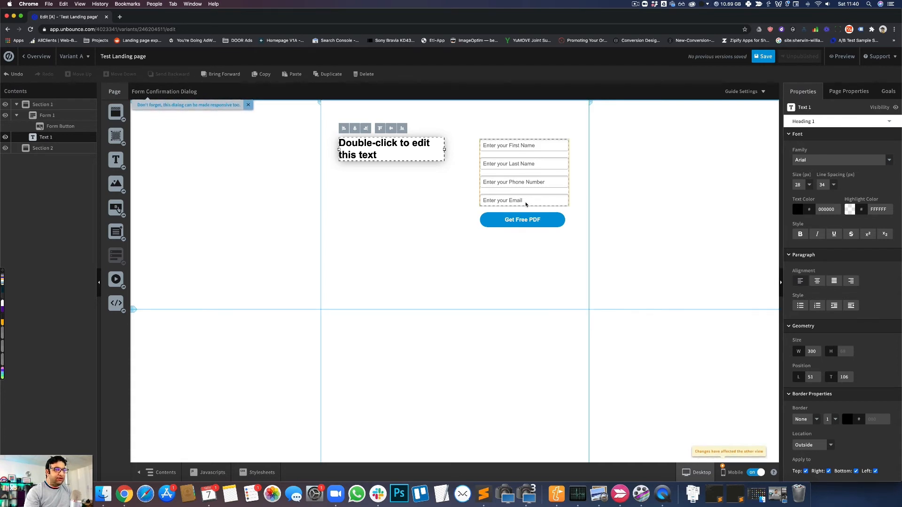
# - Choose "Show form confirmation dialog" as the form's confirmation action
pyautogui.click(534, 174)
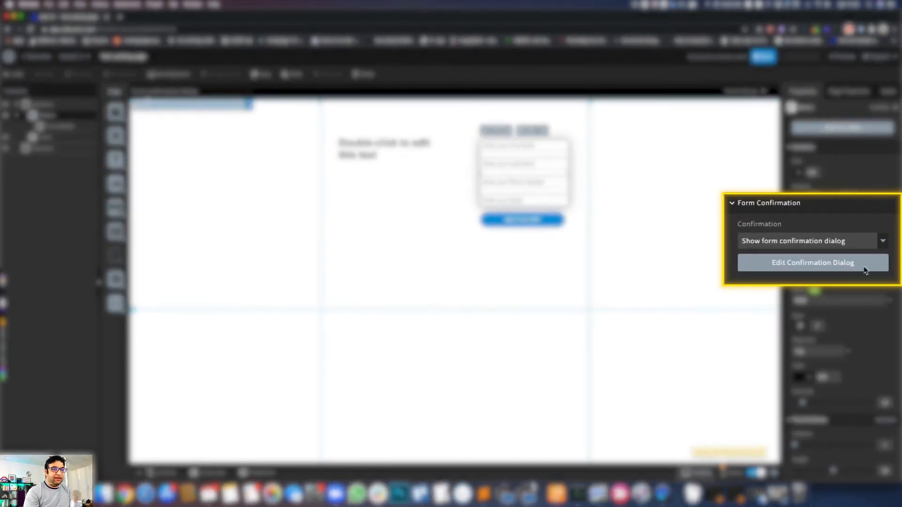
pyautogui.click(872, 243)
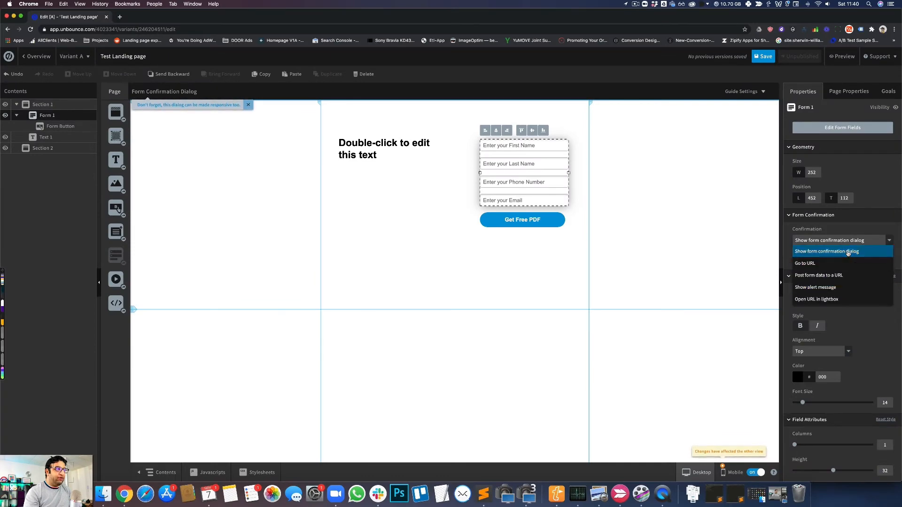
pyautogui.click(848, 253)
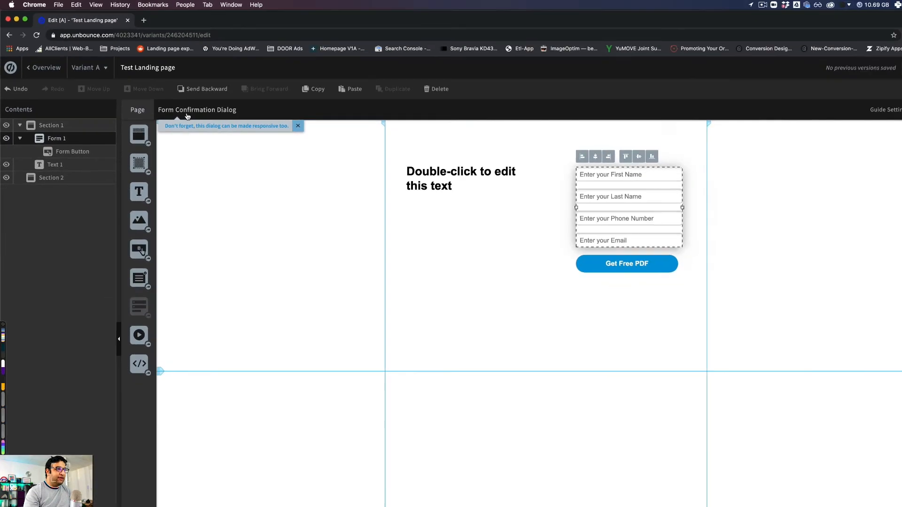
# - In the form confirmation dialog, change the heading to "Thank You for submitting!"
pyautogui.click(183, 112)
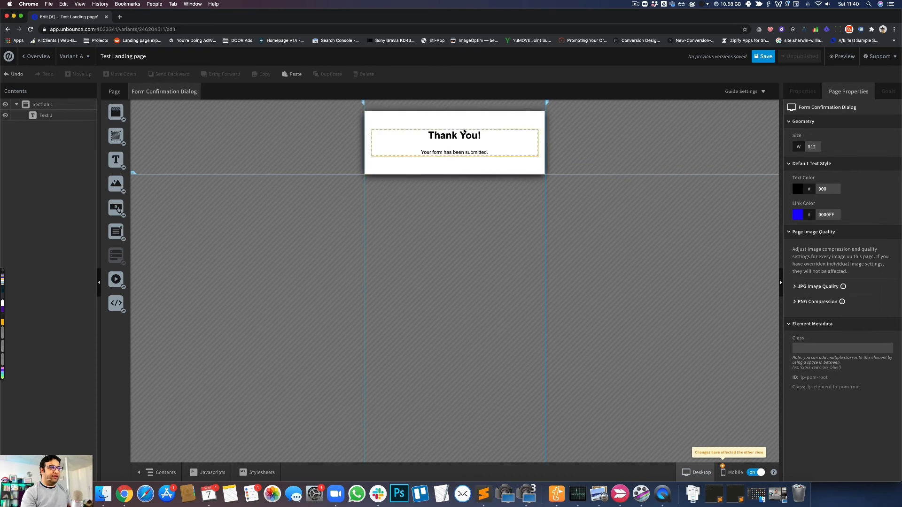
pyautogui.click(478, 137)
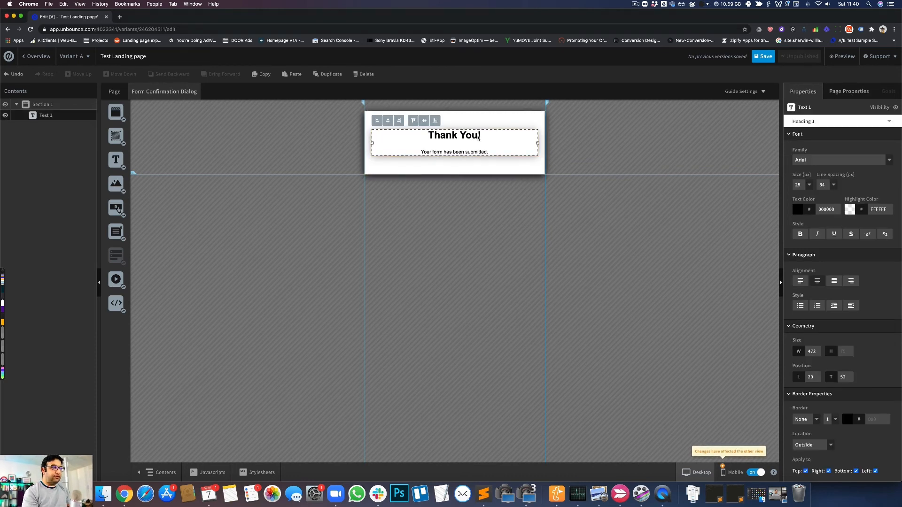
pyautogui.doubleClick(478, 138)
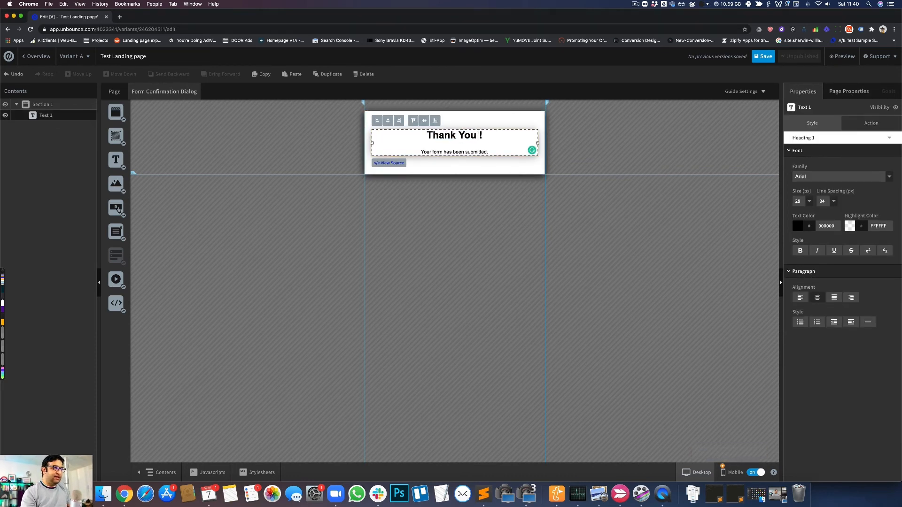
pyautogui.write('for submitting')
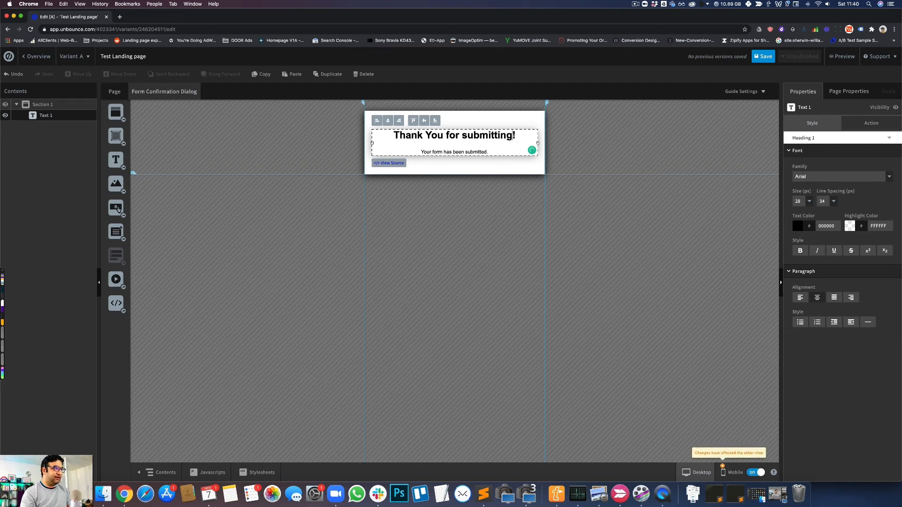
pyautogui.click(348, 183)
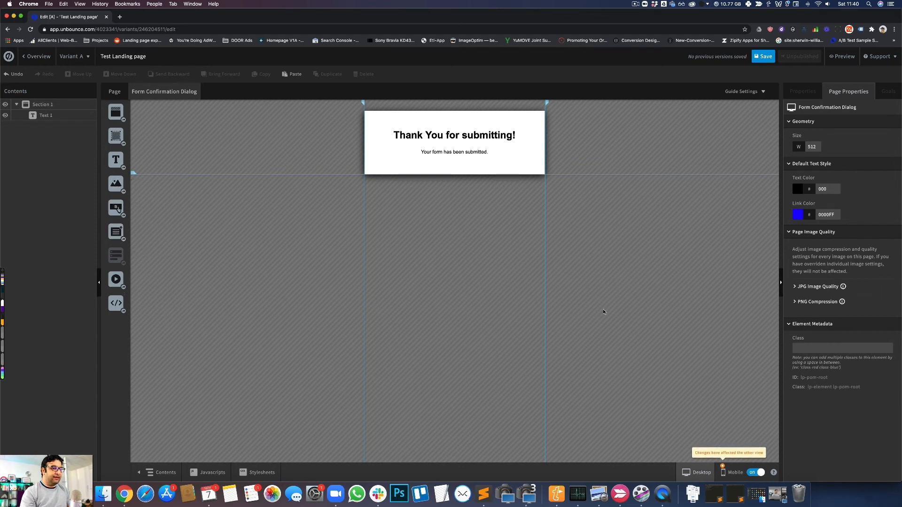
# - Check the confirmation dialog in the mobile layout, and return to the main page in the desktop layout
pyautogui.click(733, 473)
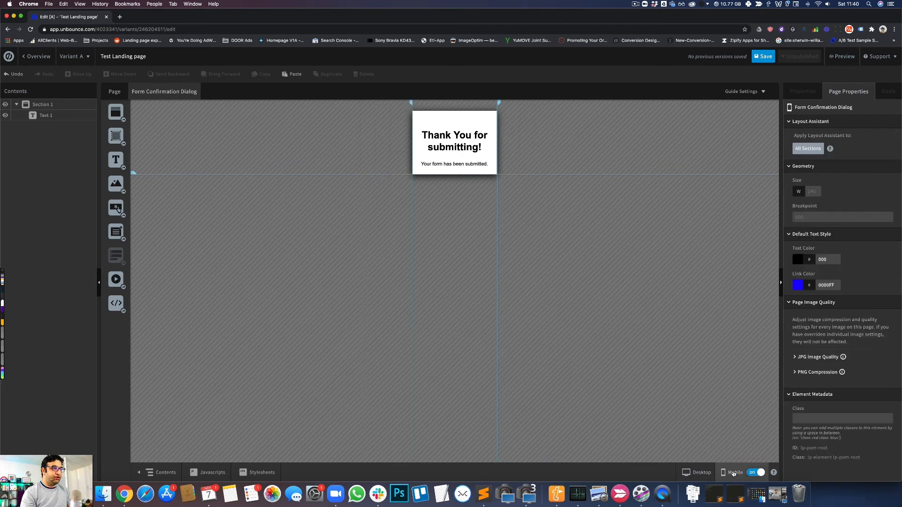
pyautogui.click(694, 473)
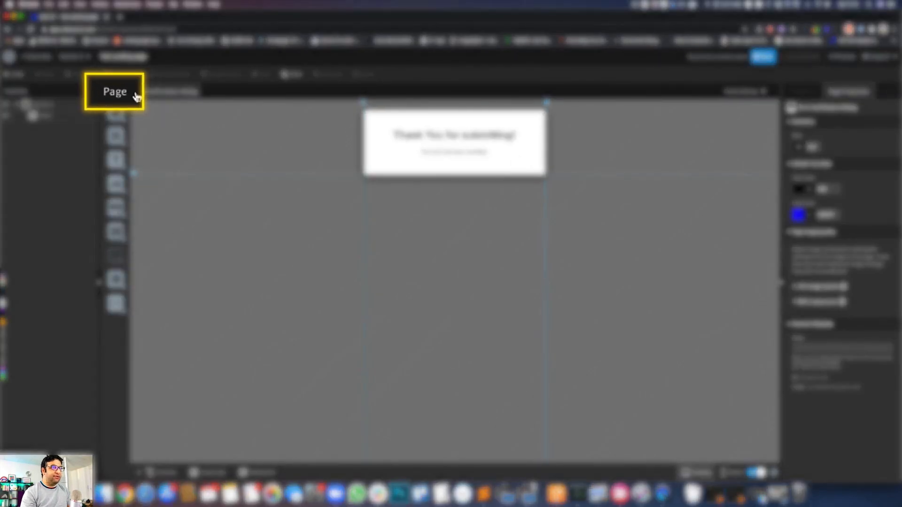
pyautogui.click(116, 94)
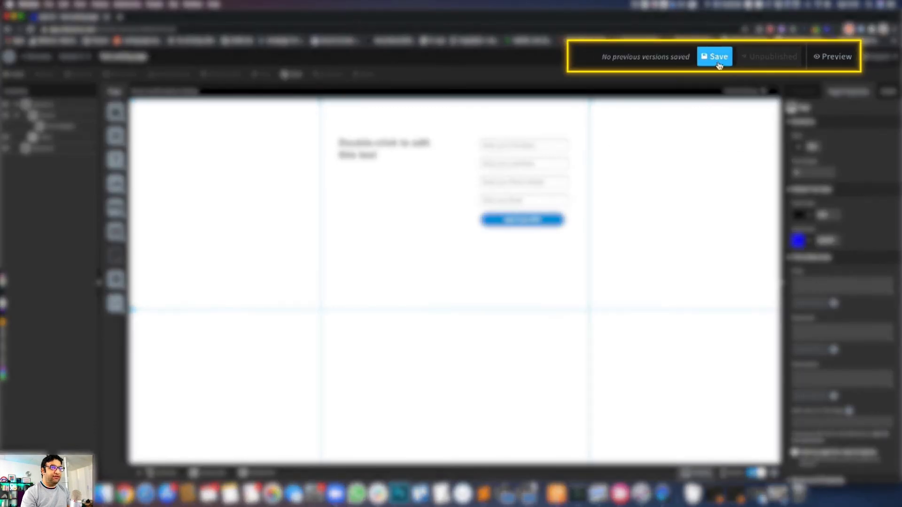
# - Save the landing page, open its preview in a new browser tab, and compare it with the editor
pyautogui.click(767, 58)
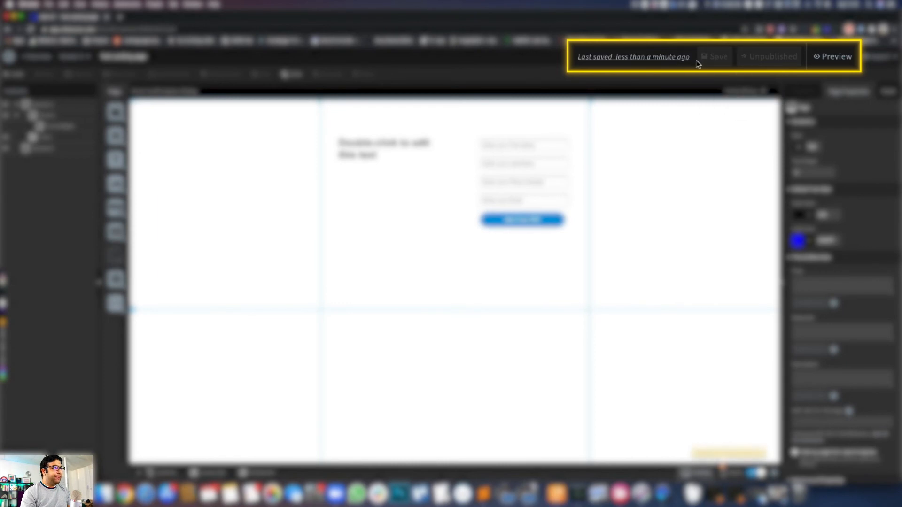
pyautogui.click(838, 57)
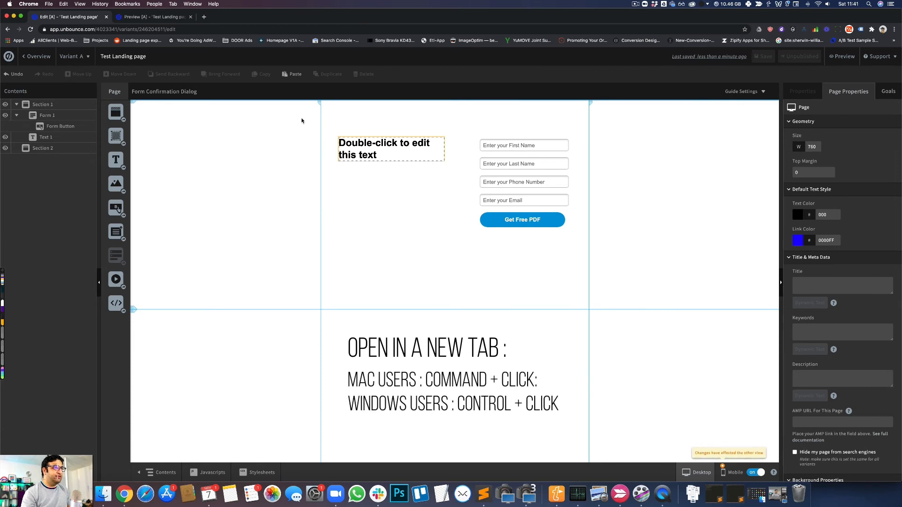
pyautogui.click(157, 17)
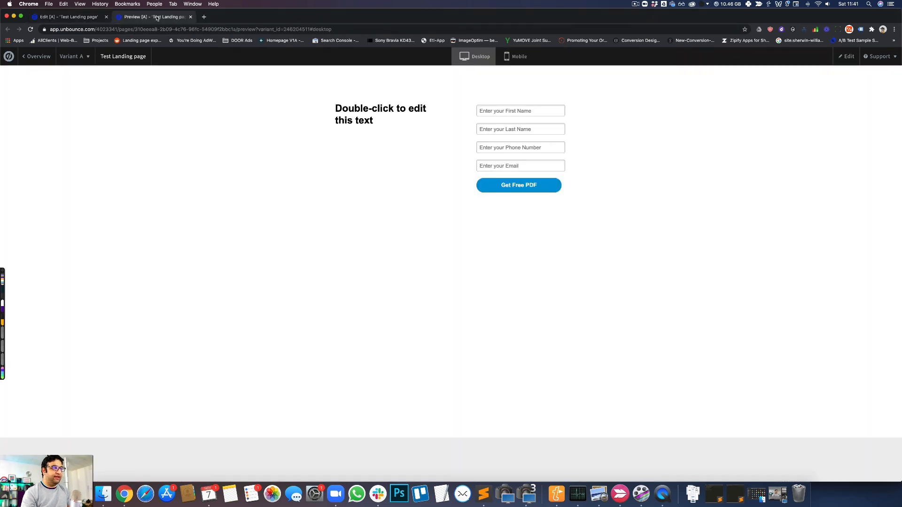
pyautogui.click(51, 17)
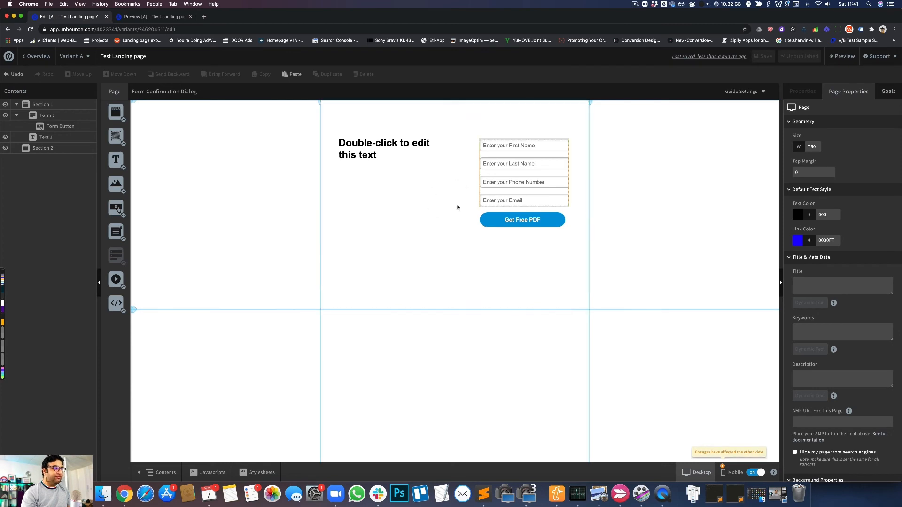
pyautogui.click(139, 19)
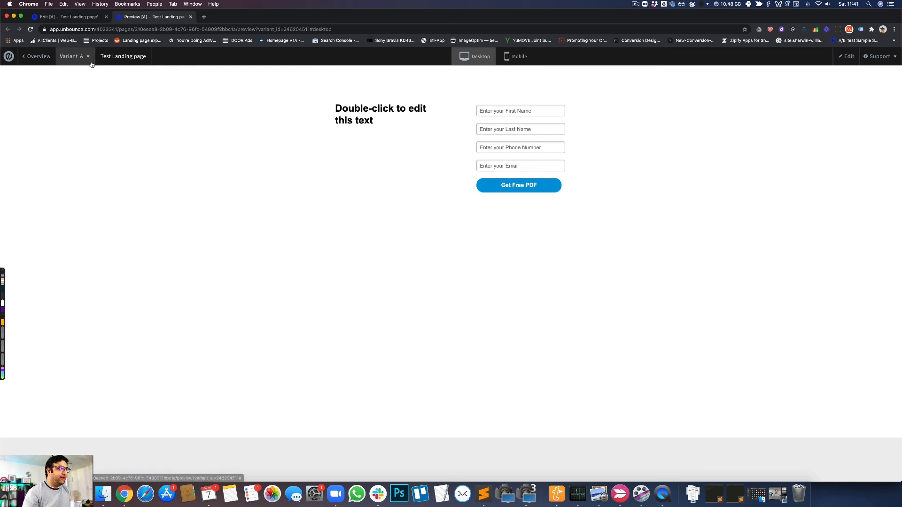
# - Return from the preview to the Test Landing page's overview and publish the page immediately
pyautogui.click(284, 28)
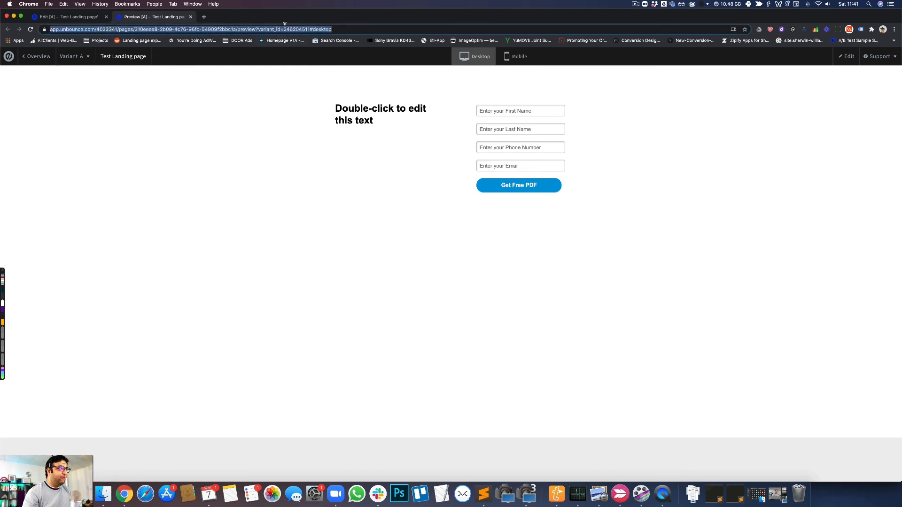
pyautogui.click(74, 18)
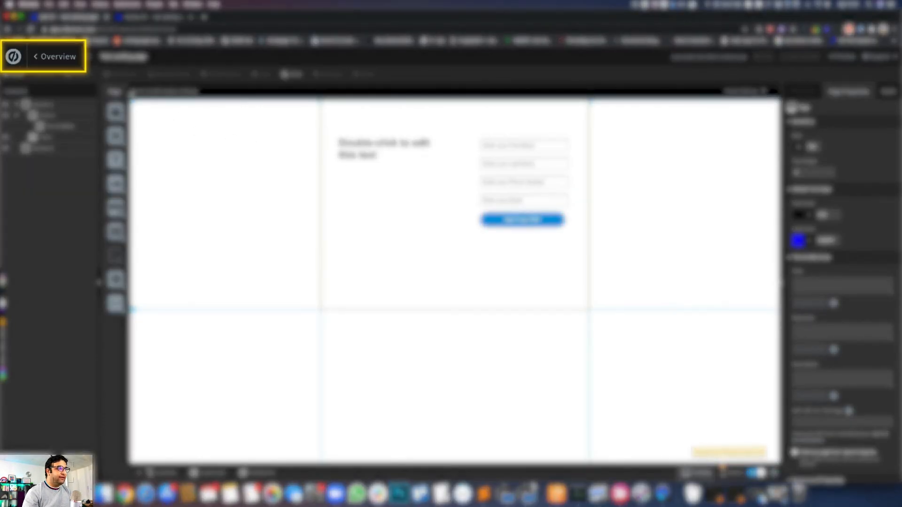
pyautogui.click(56, 56)
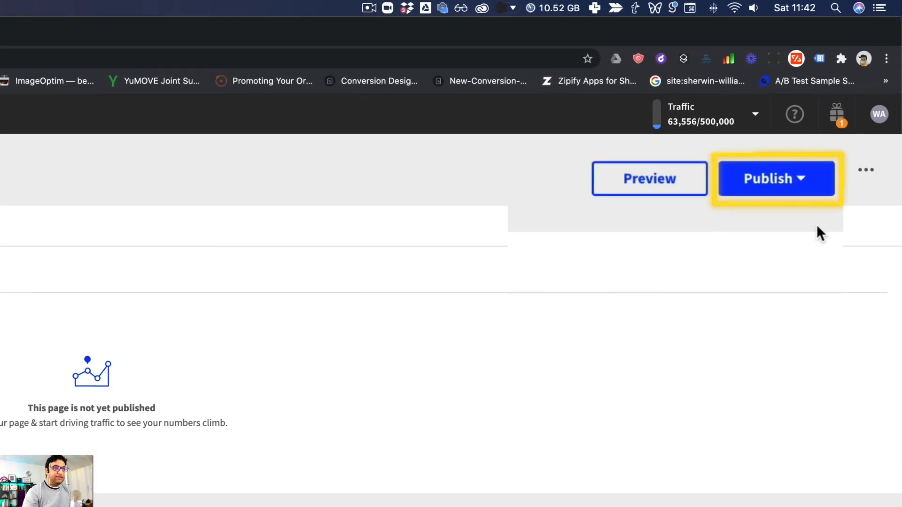
pyautogui.click(794, 179)
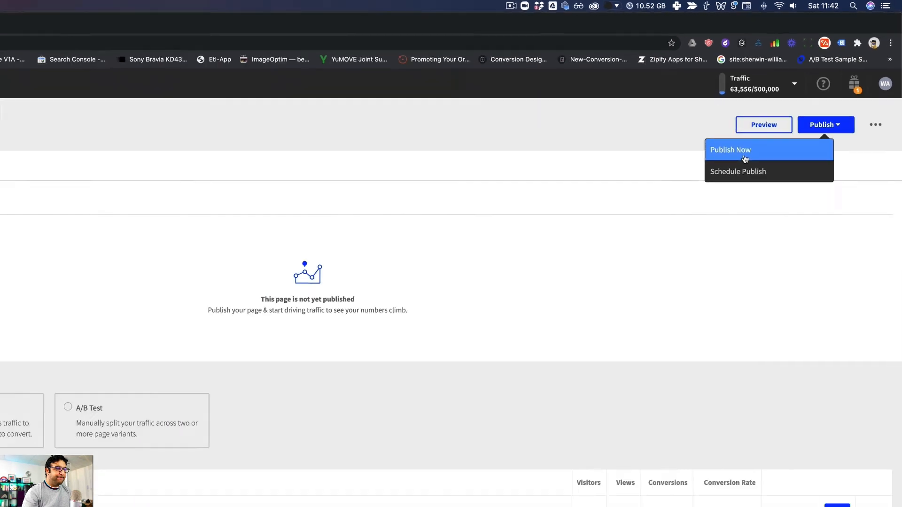
pyautogui.click(744, 157)
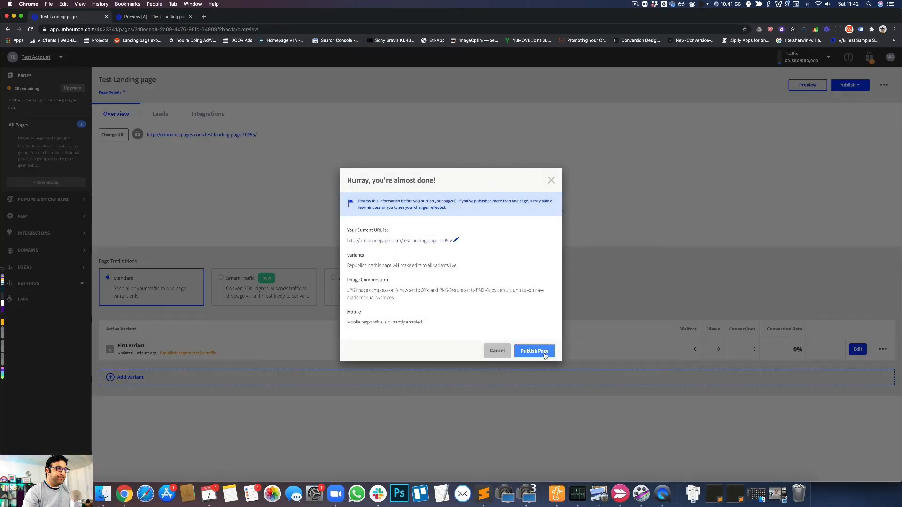
pyautogui.click(545, 354)
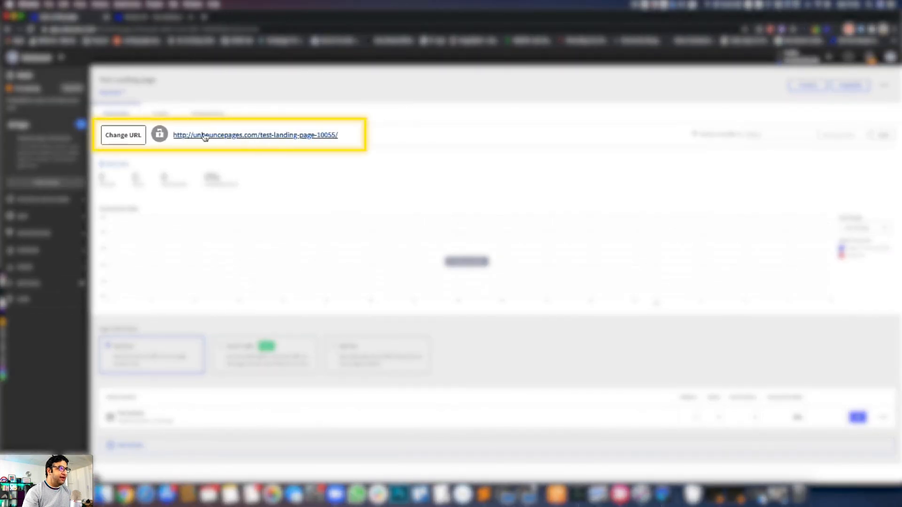
# - Open the published landing page through its live URL in a new browser tab and check its web address
pyautogui.click(287, 136)
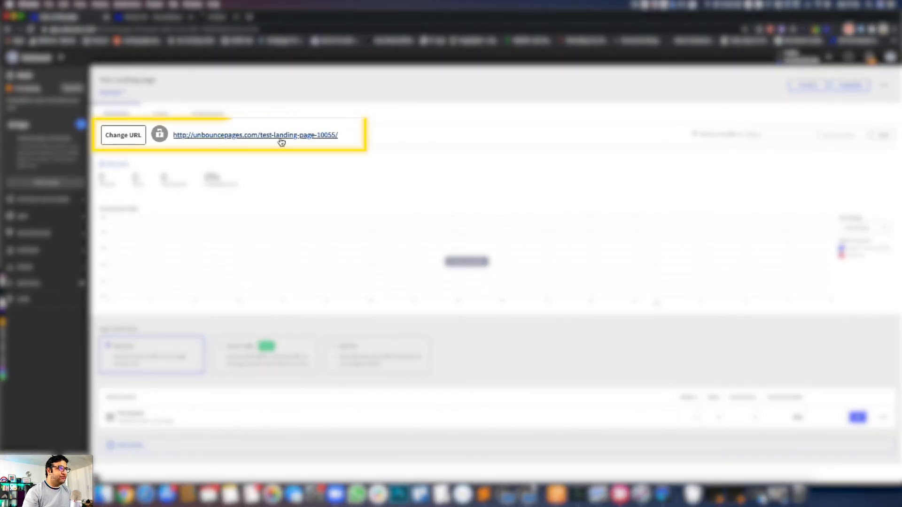
pyautogui.click(235, 20)
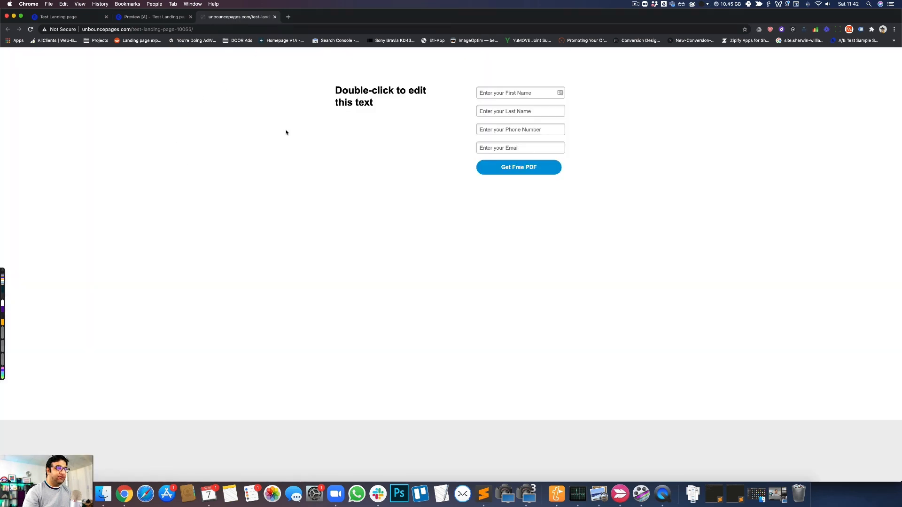
pyautogui.click(101, 31)
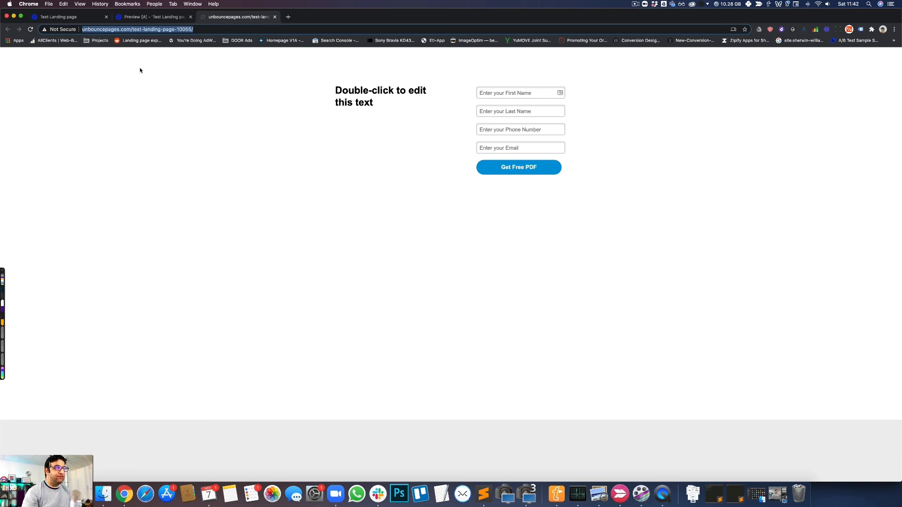
# - Return to the landing page's overview and review its conversion statistics, page traffic modes and active variant
pyautogui.click(72, 17)
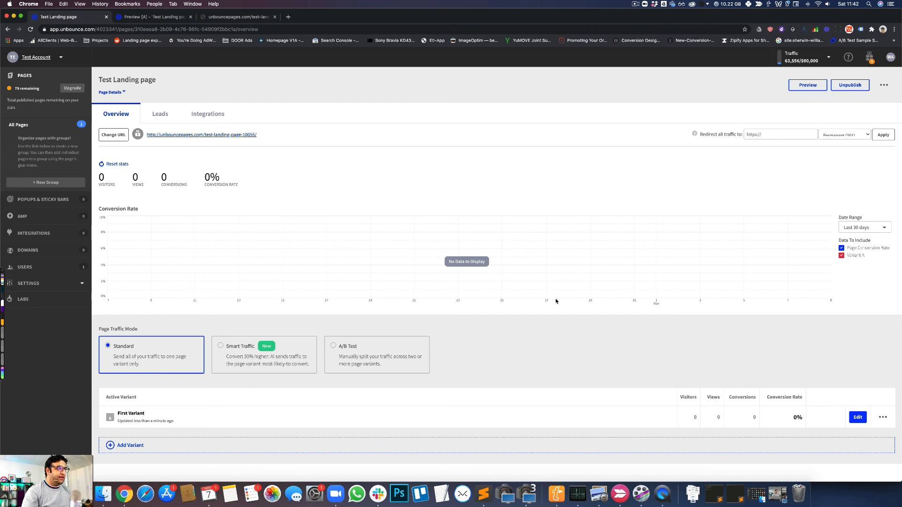
pyautogui.scroll(-5, 540, 289)
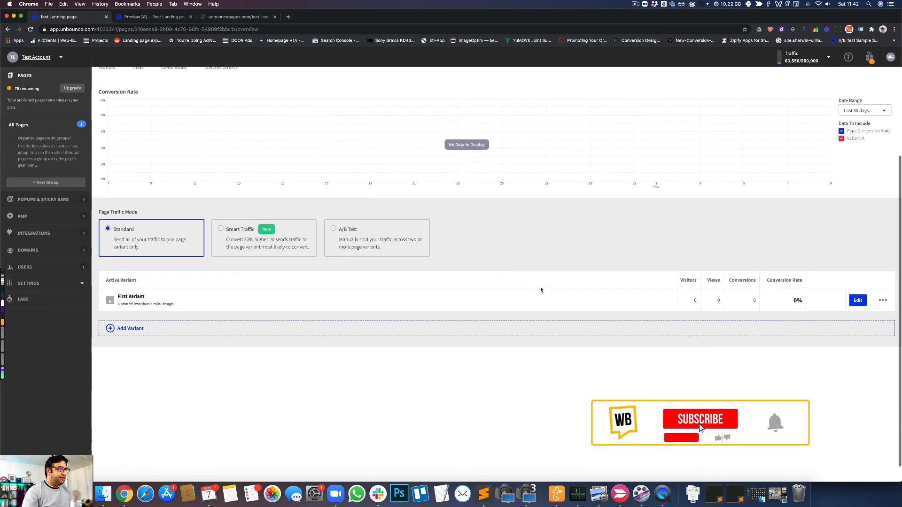
pyautogui.scroll(5, 540, 289)
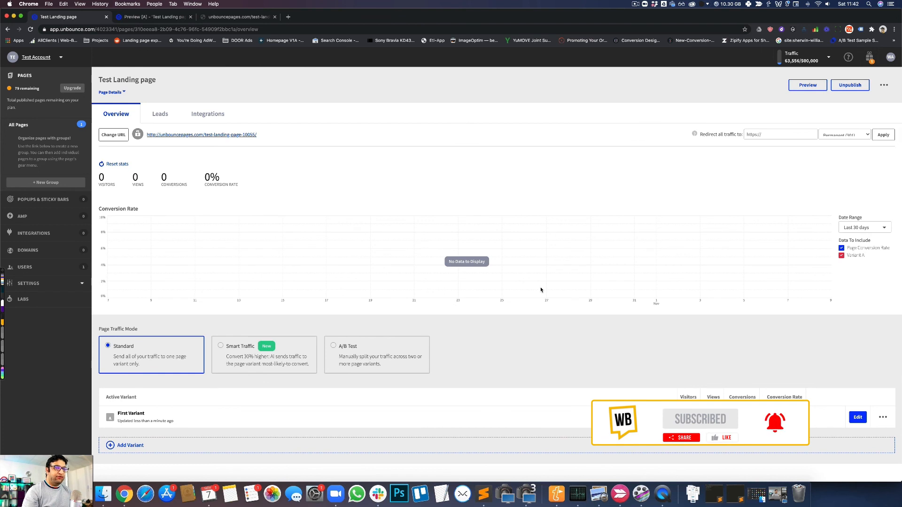